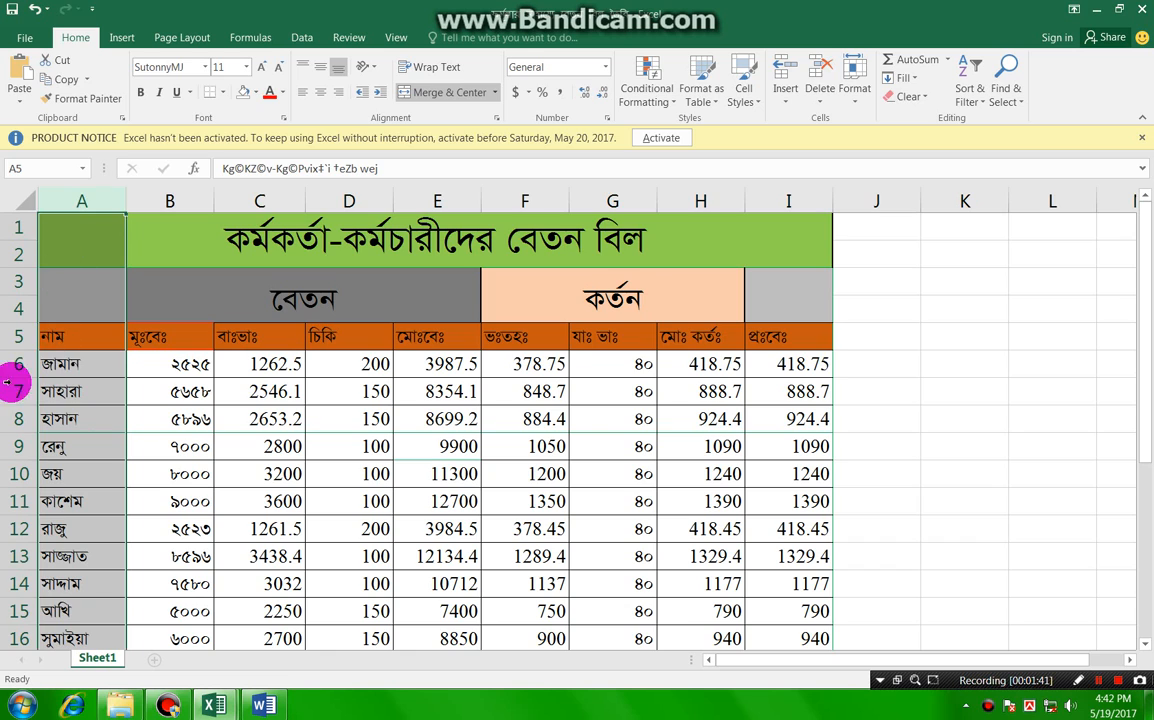
- Examine the payroll table column by column, from the names in column A through the payable salary in column I
click(12, 367)
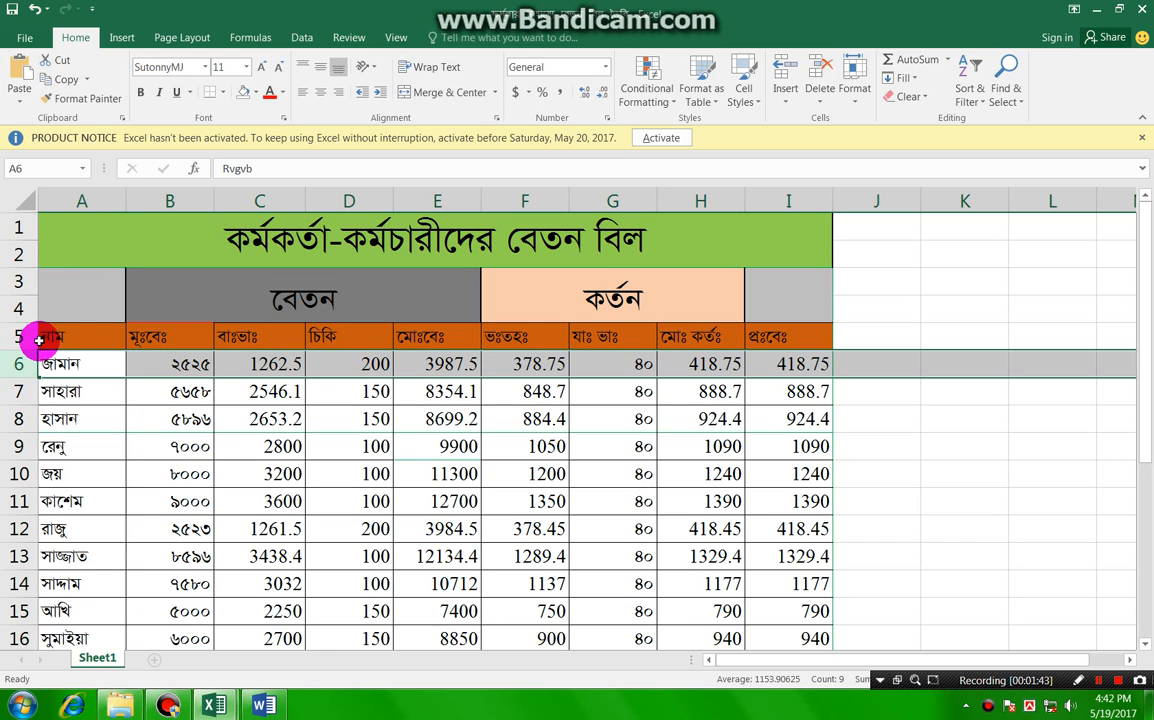
click(174, 368)
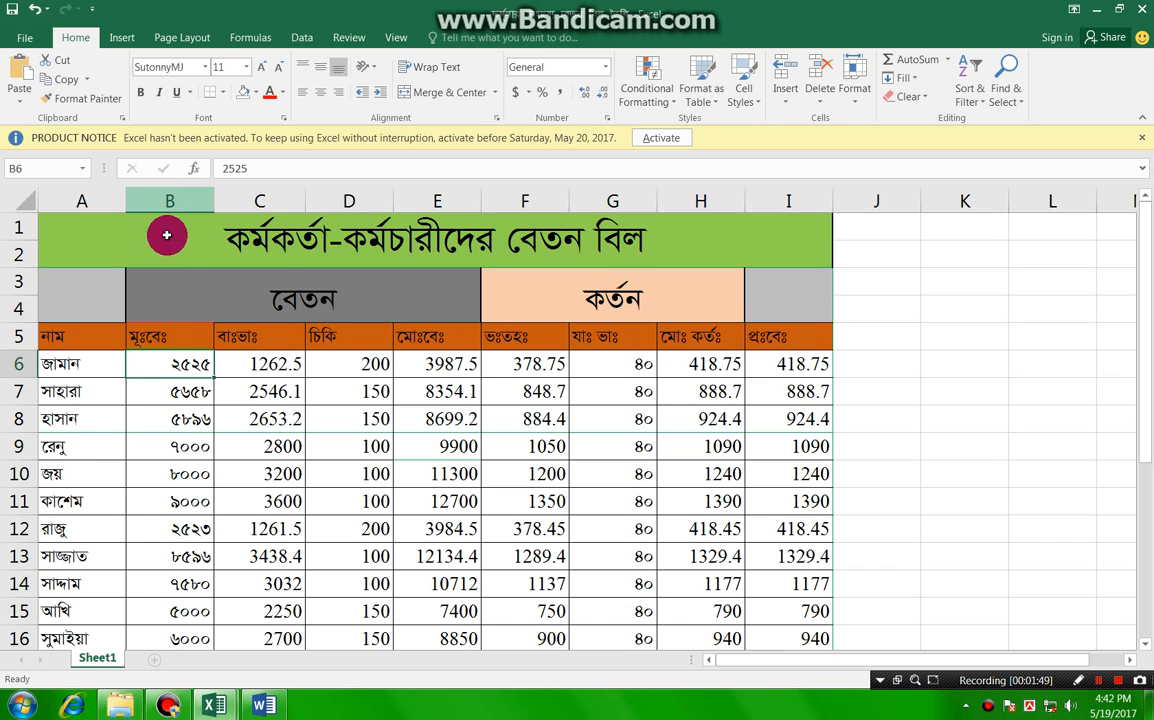
click(165, 341)
click(165, 397)
click(170, 375)
click(268, 201)
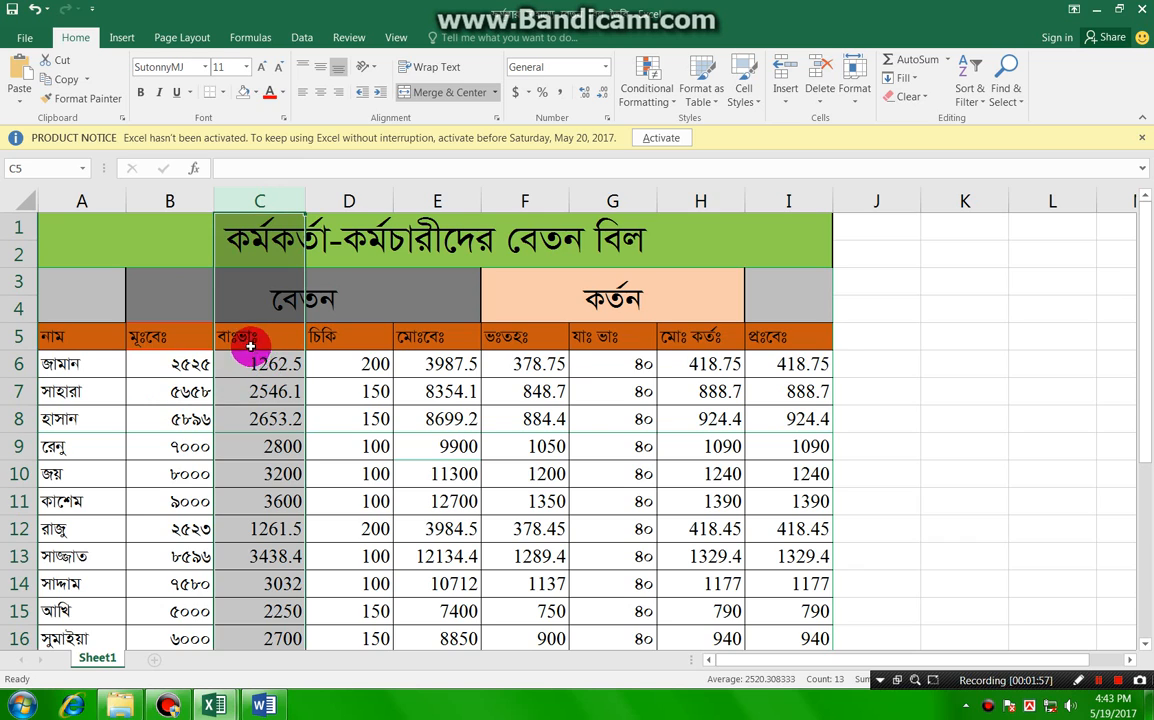
click(343, 201)
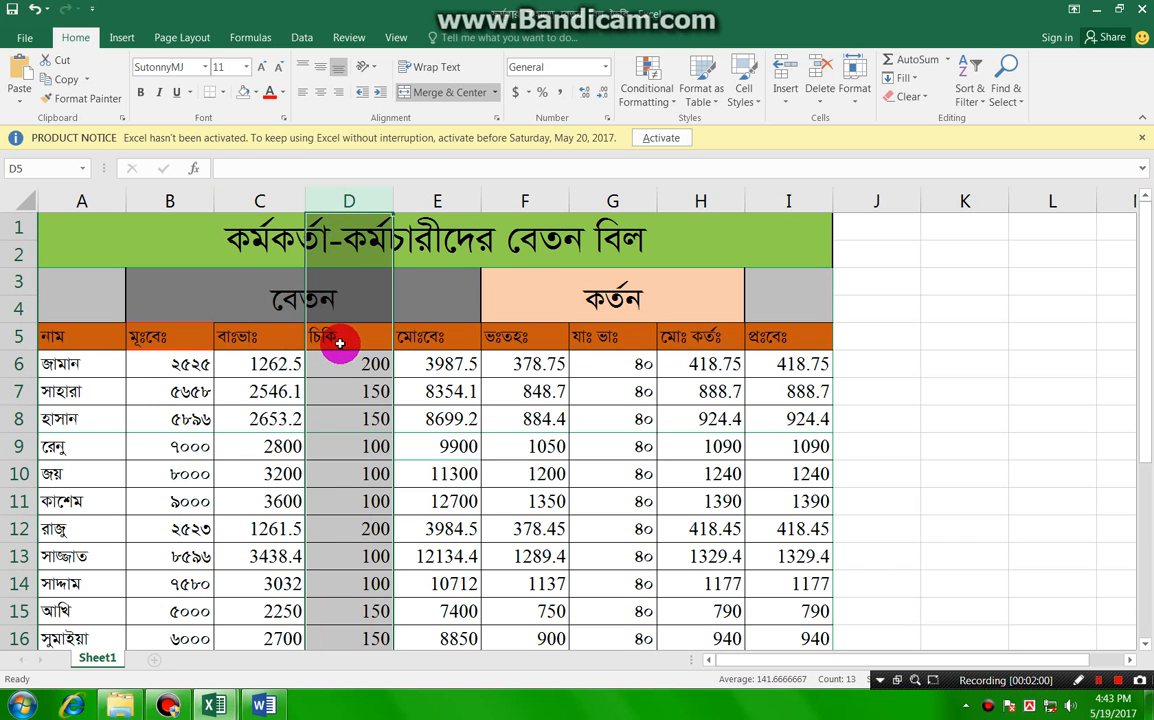
click(437, 203)
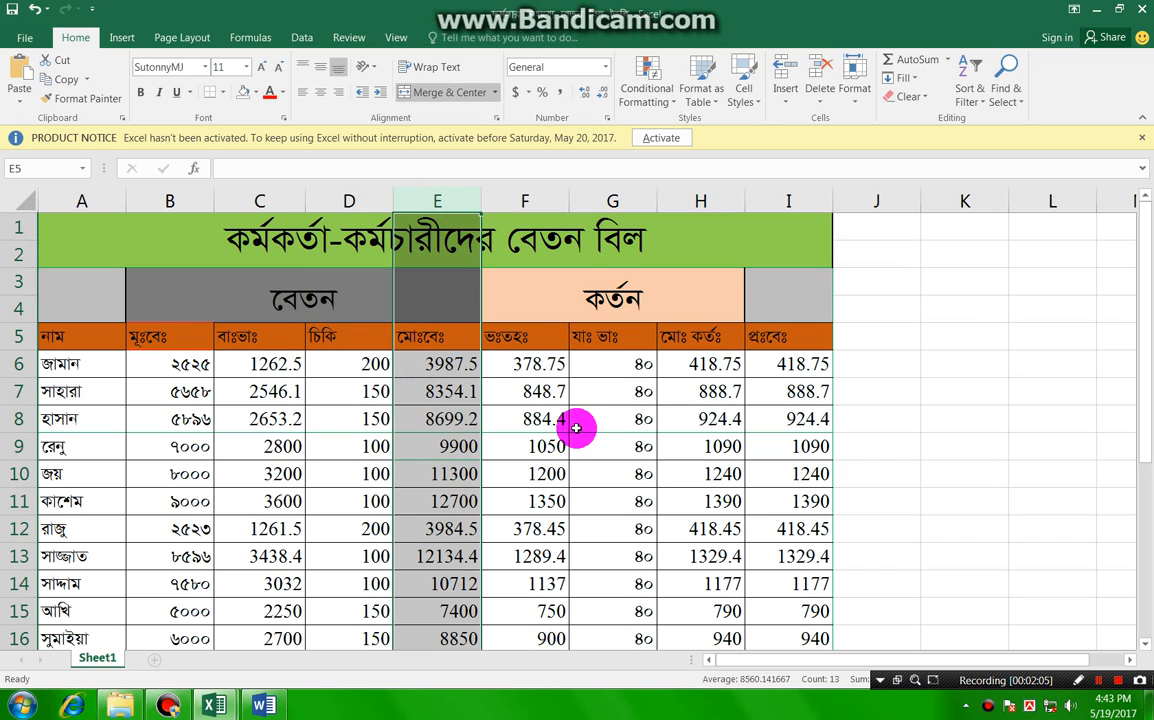
click(525, 201)
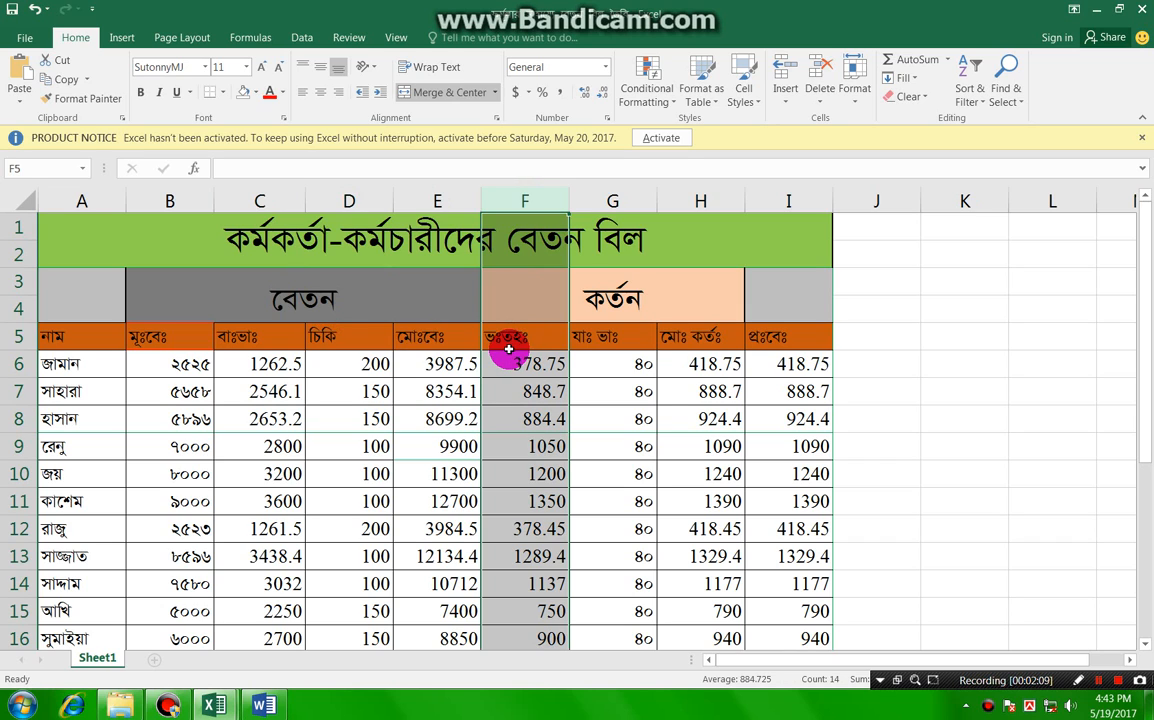
click(612, 201)
drag(603, 336, 700, 201)
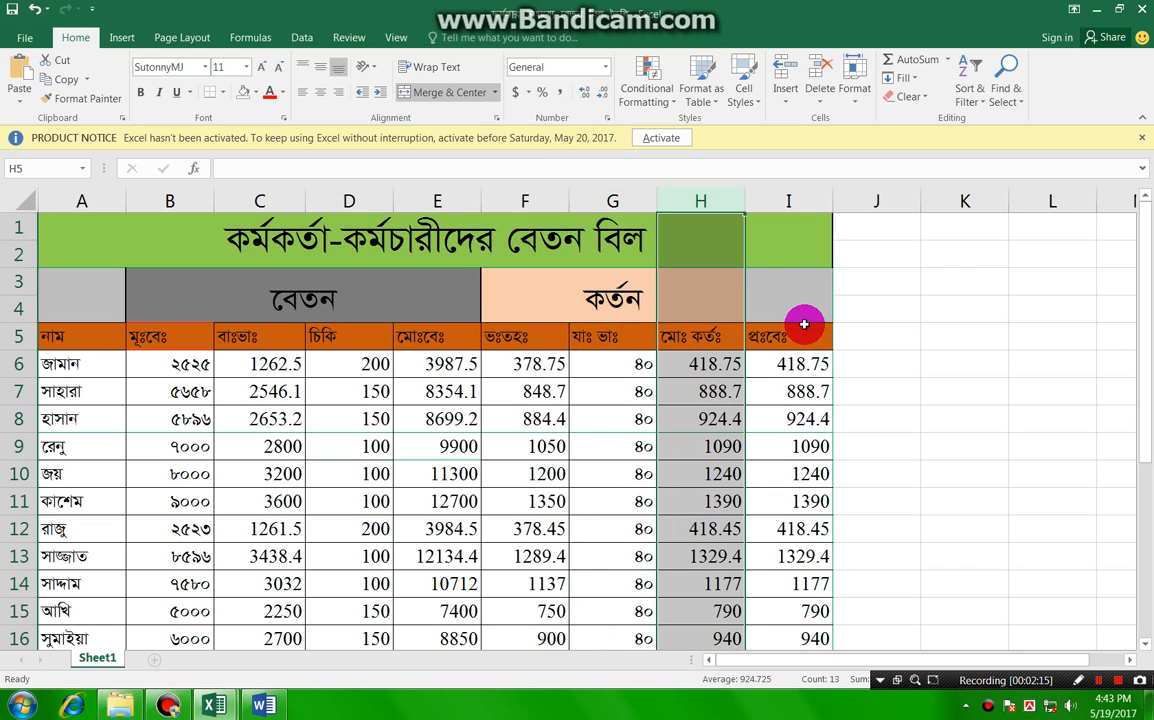
click(790, 200)
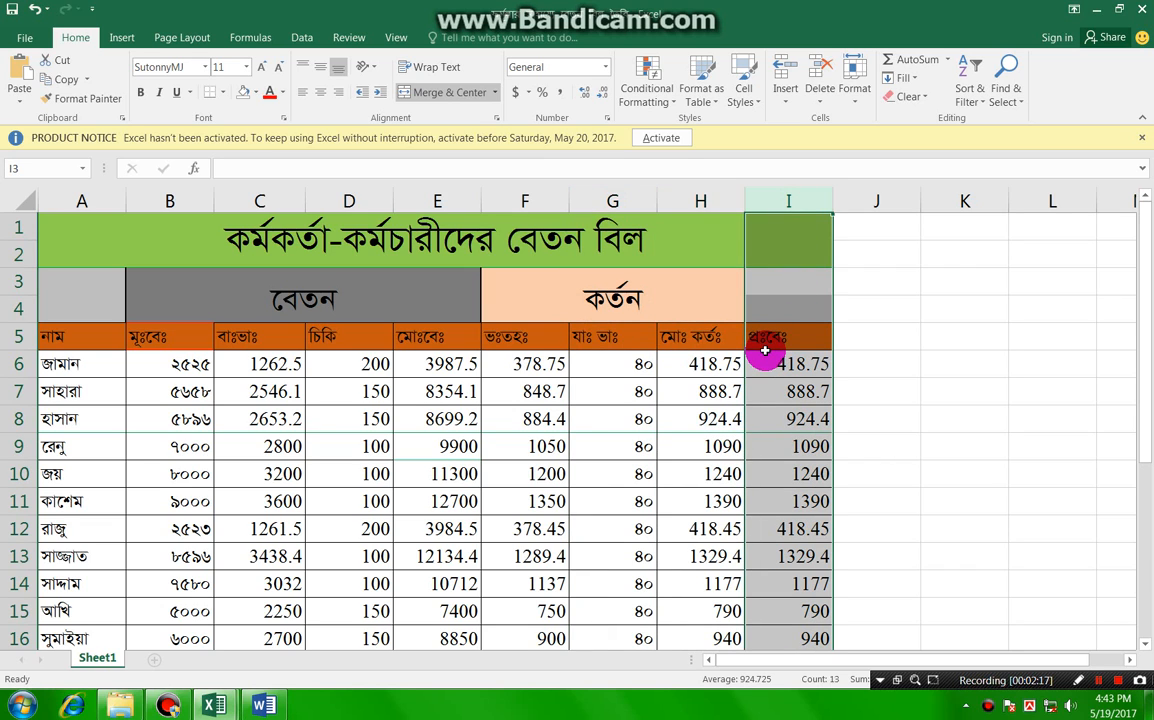
- Try red and then white as the text color of the header labels in A5:I5
click(52, 339)
drag(52, 339, 770, 338)
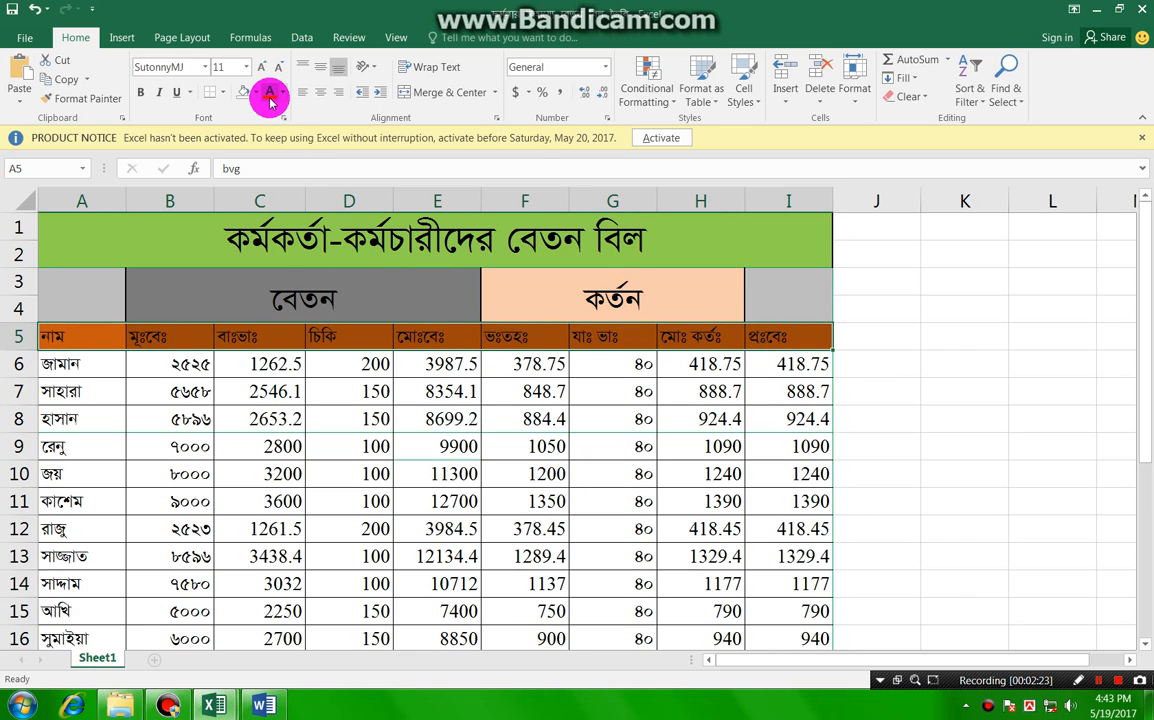
click(269, 94)
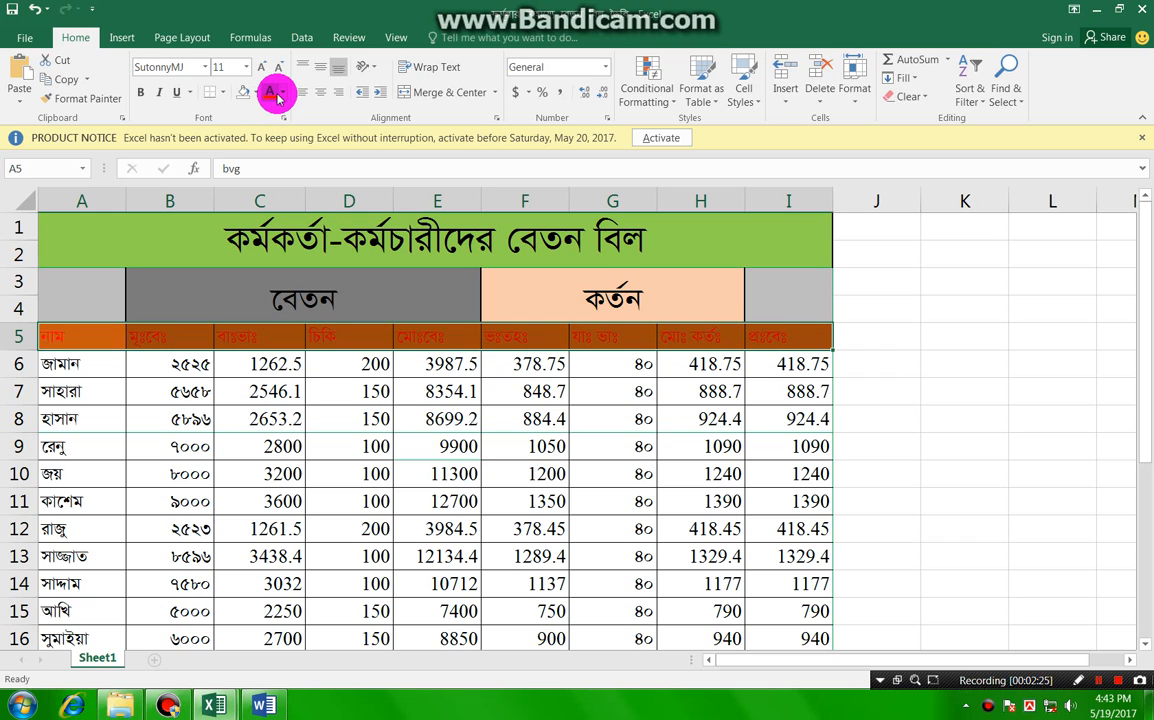
click(283, 94)
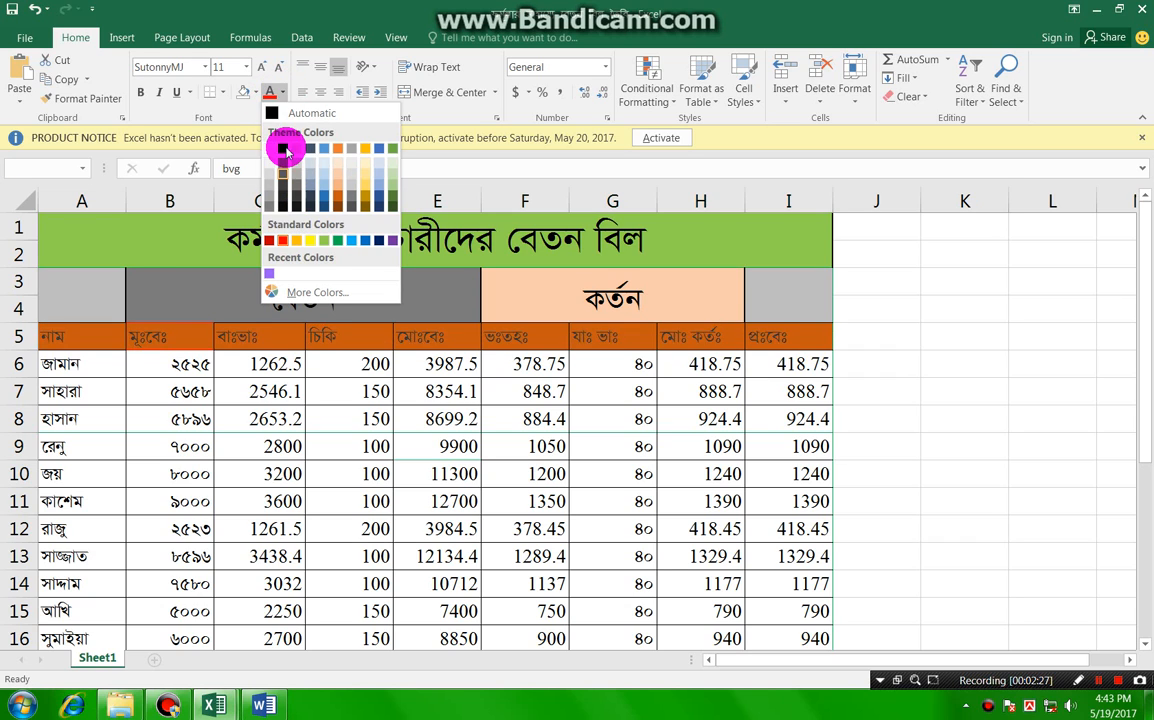
click(270, 150)
click(185, 391)
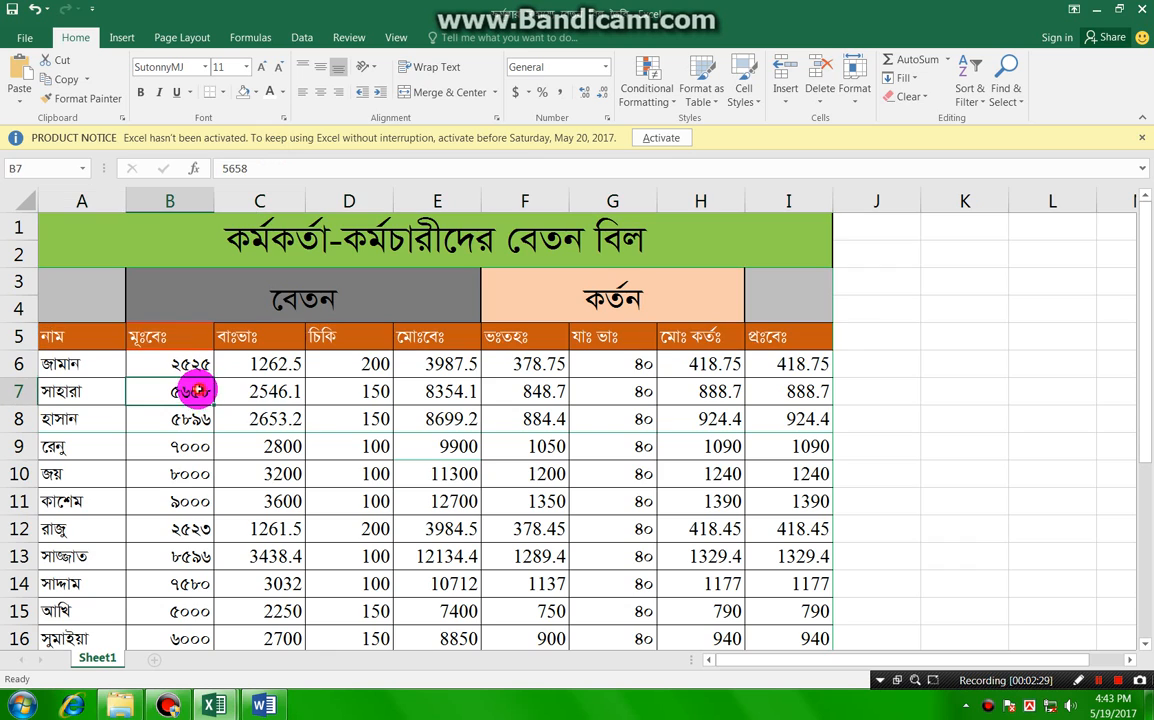
- Give the header row A5:I5 yellow text and a yellow fill
drag(88, 341, 762, 337)
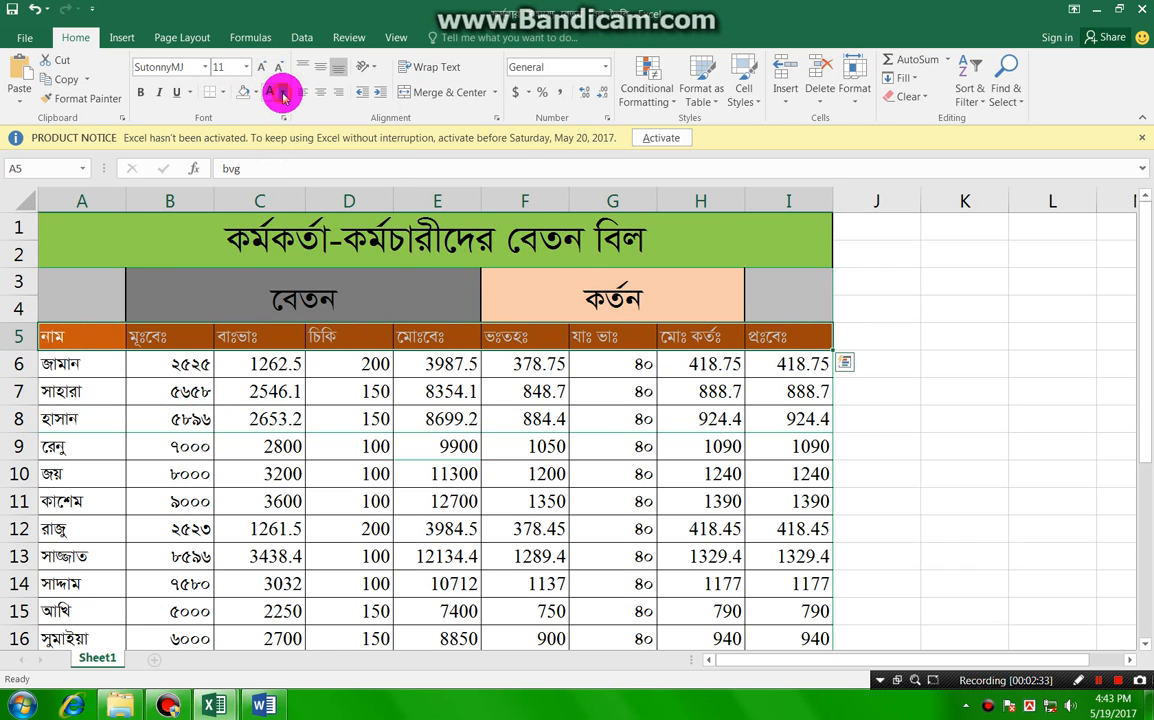
click(283, 93)
click(309, 242)
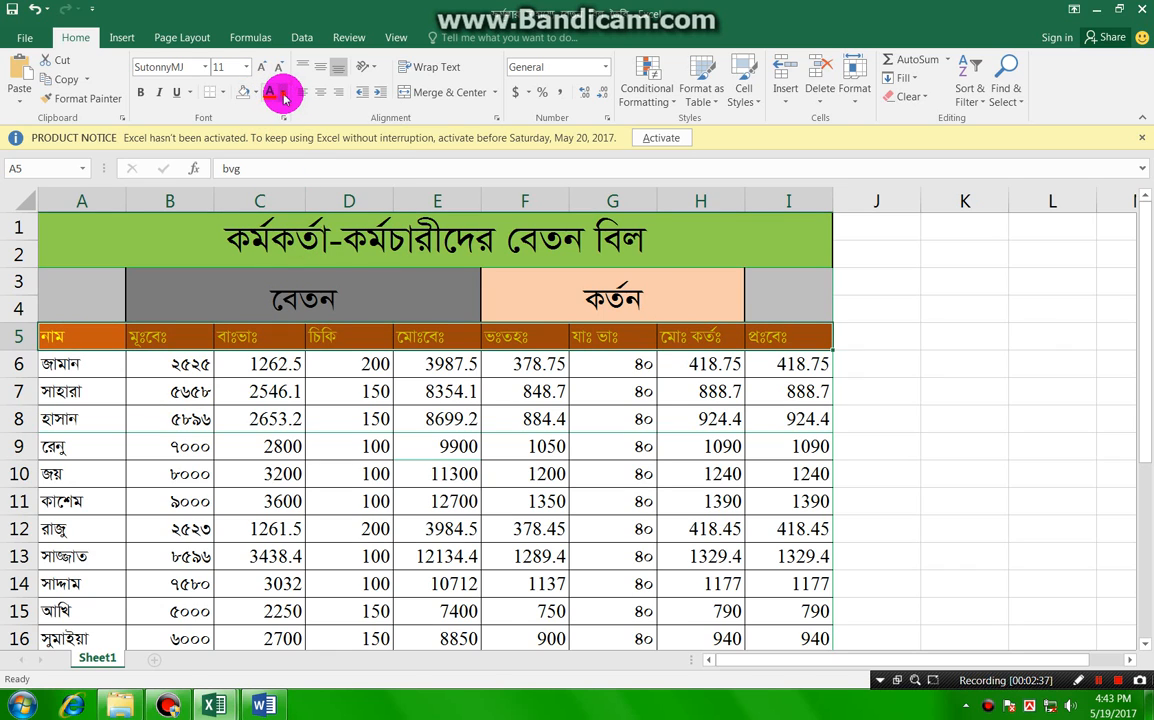
click(283, 93)
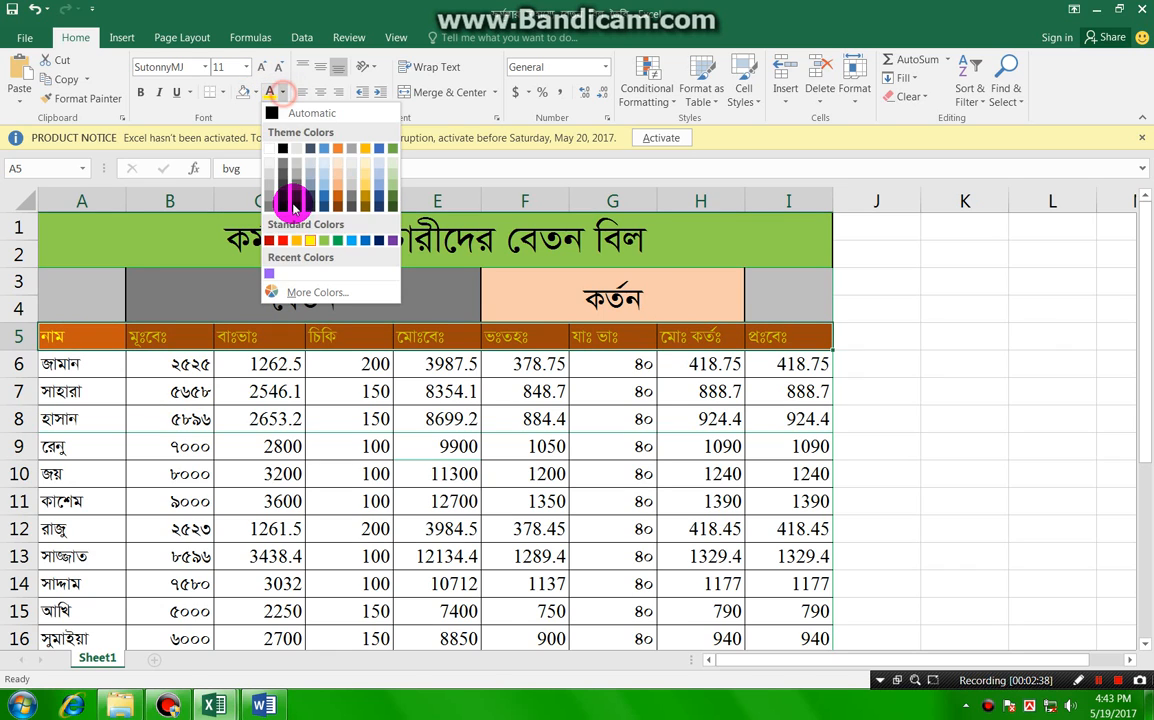
click(256, 95)
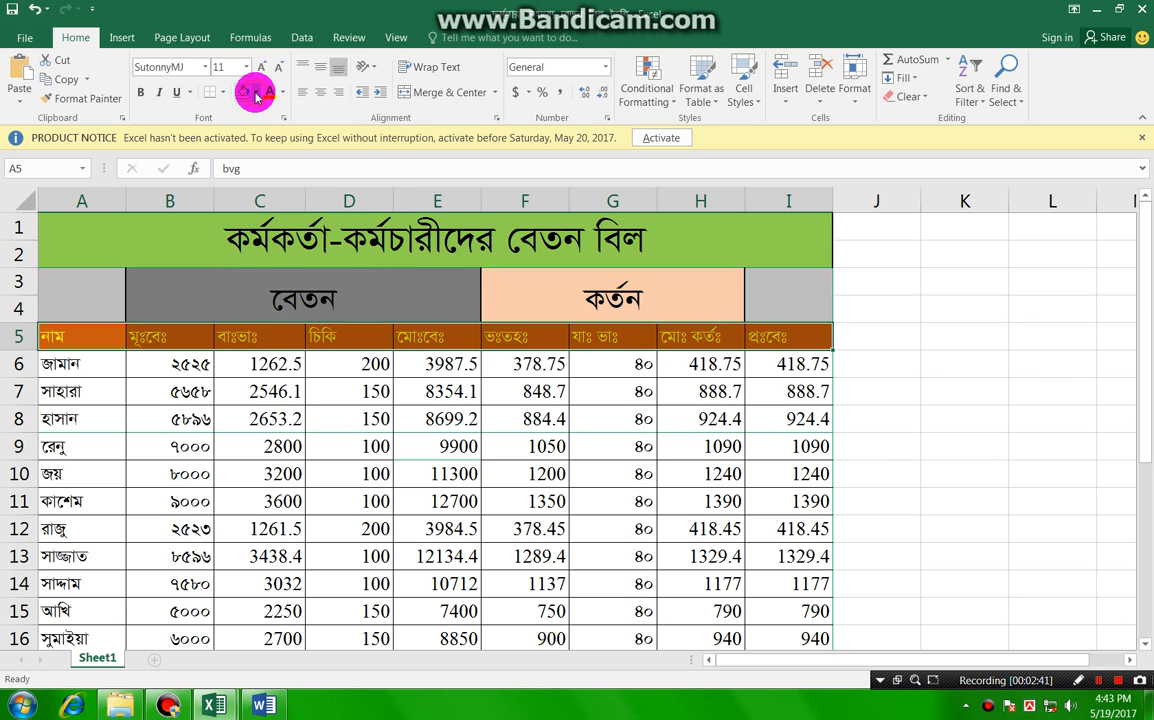
click(256, 93)
click(272, 212)
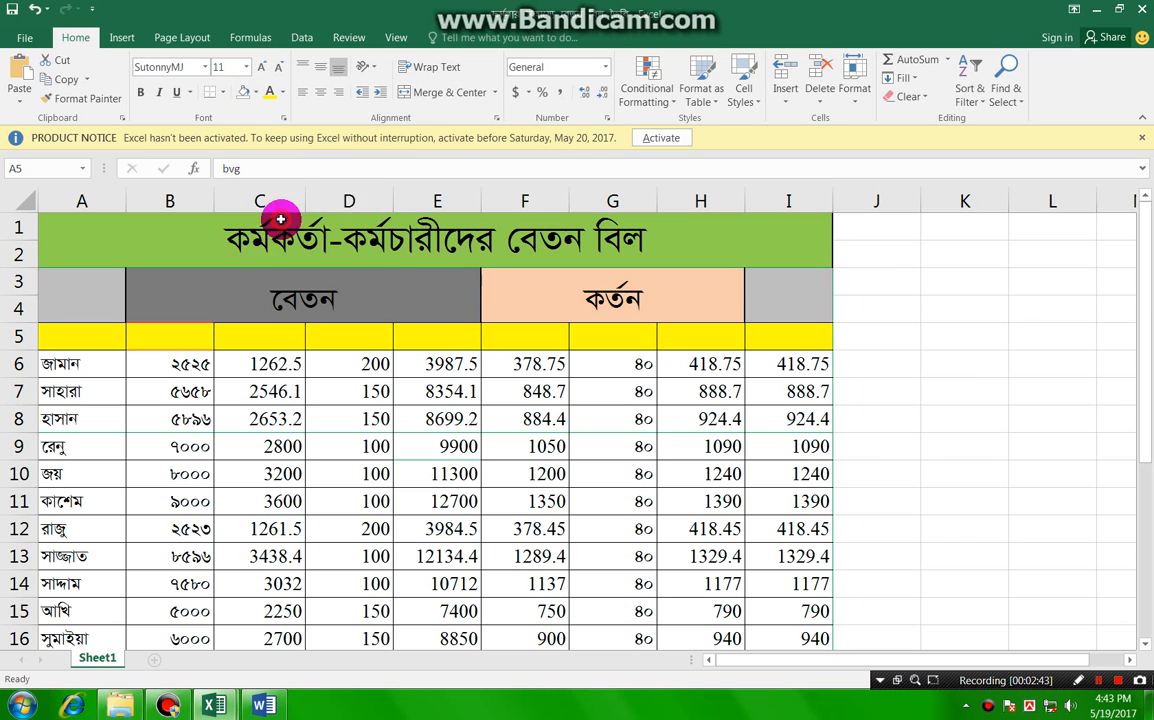
- Set the text color of the header labels in A5:I5 to red
drag(94, 338, 750, 340)
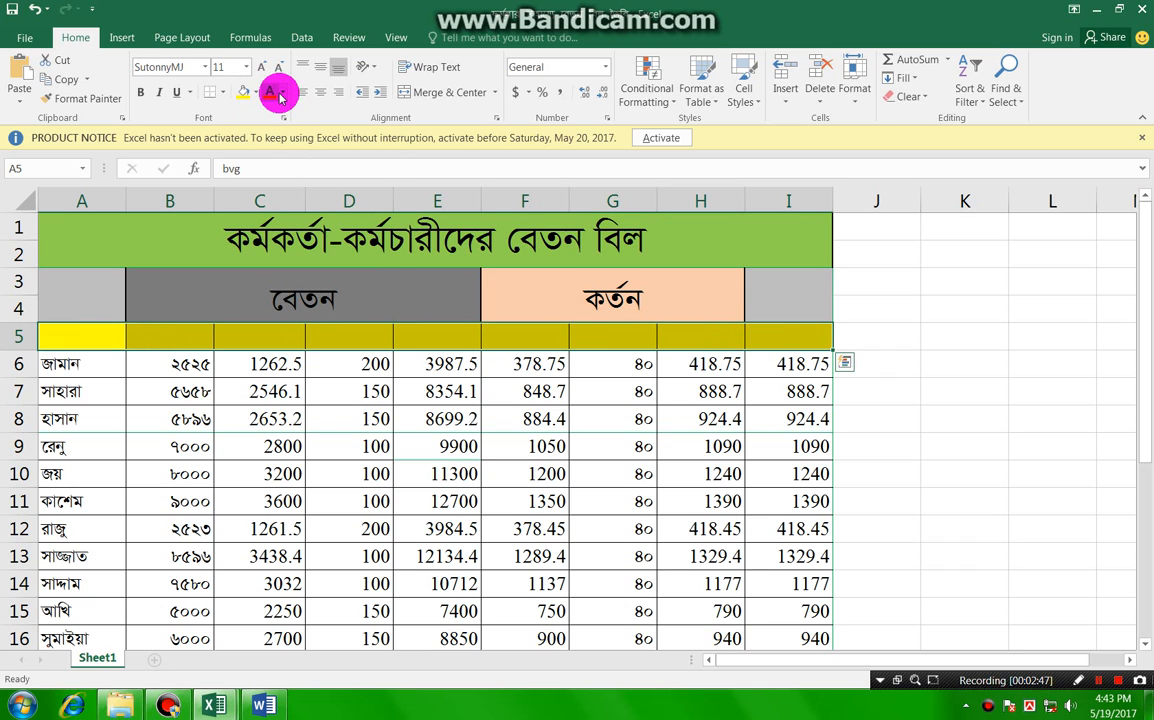
click(283, 93)
click(265, 227)
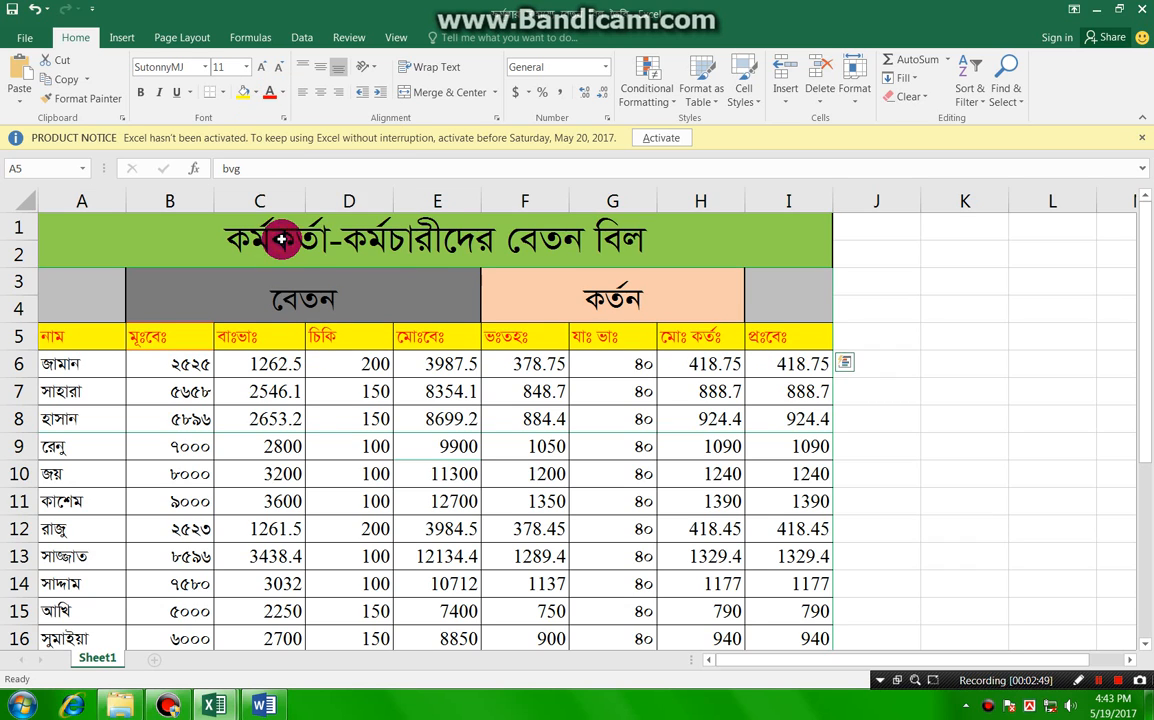
- Examine the nested IF formula in C6, tracing each salary condition, its percentage and the closing parentheses
click(242, 363)
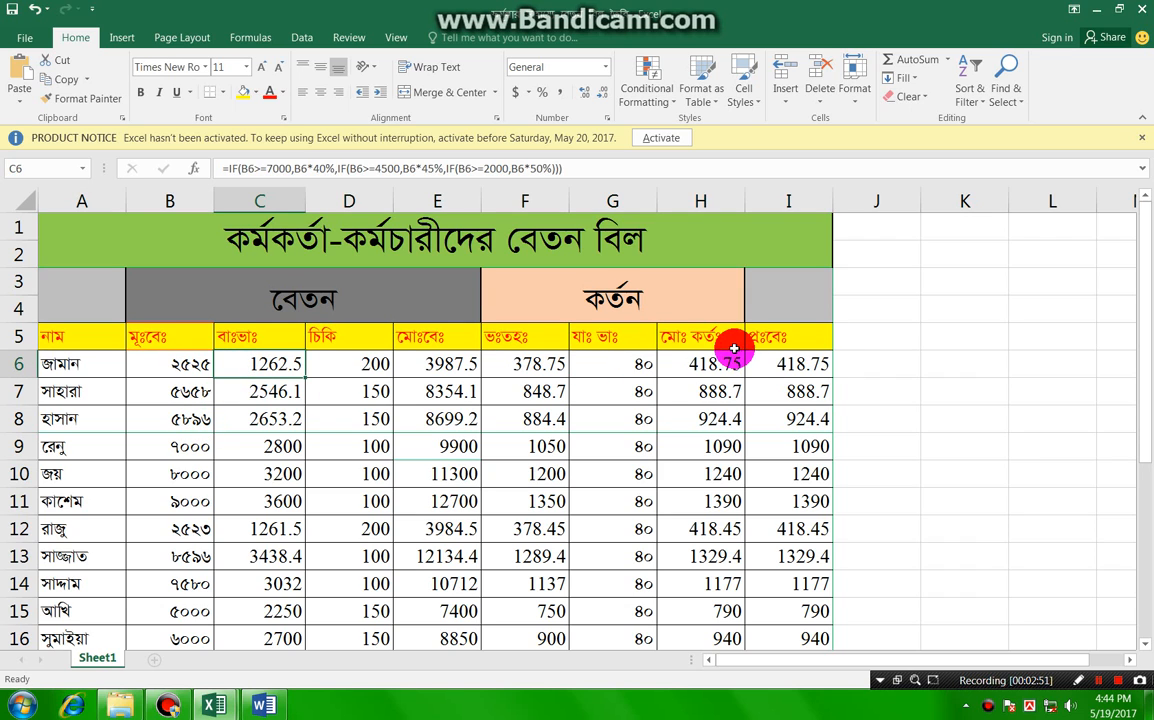
scroll(142, 400, down, 1)
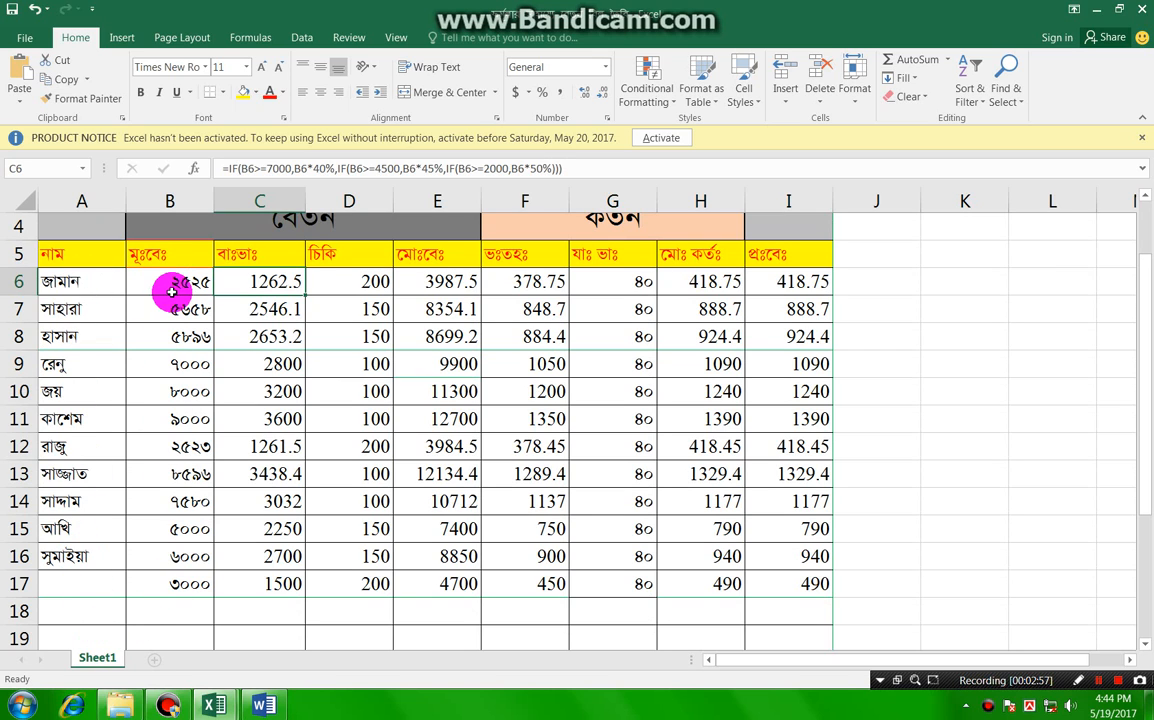
scroll(163, 330, up, 1)
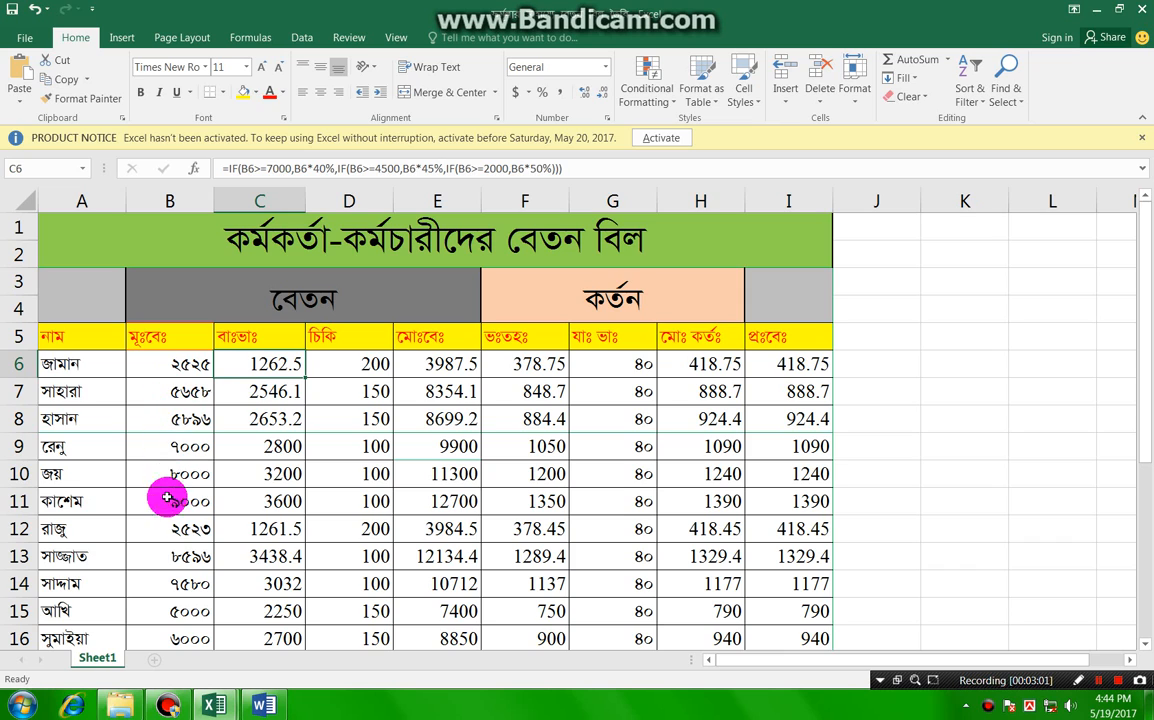
double_click(270, 366)
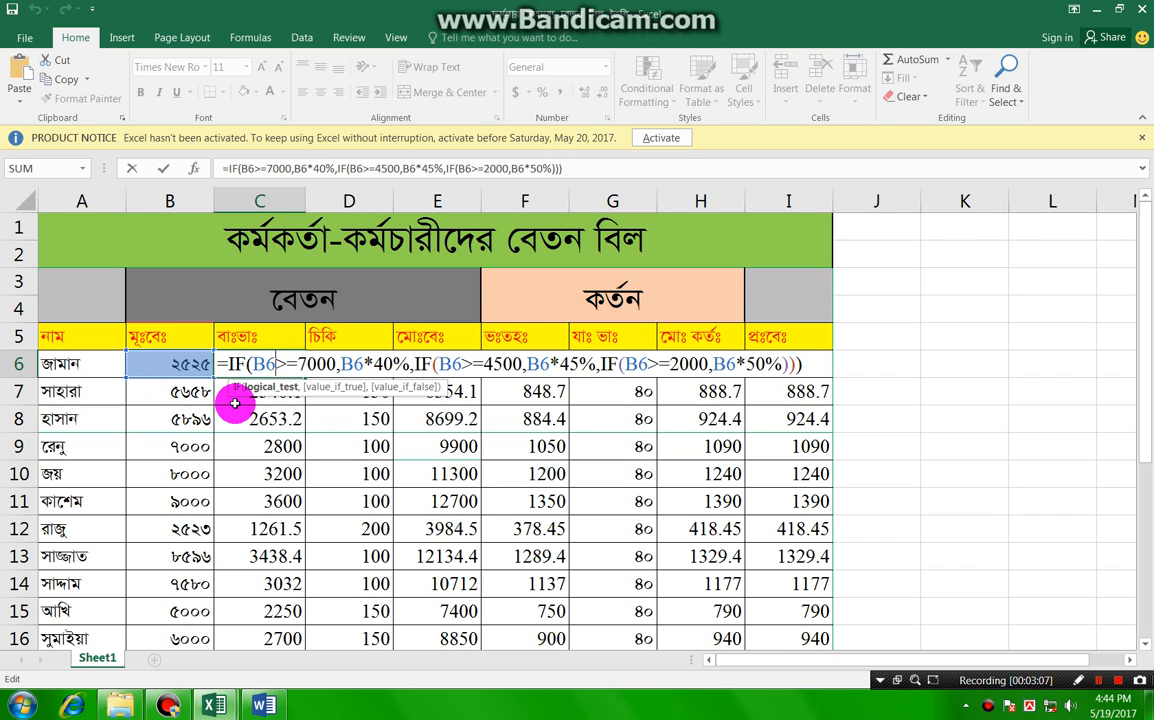
key(Left)
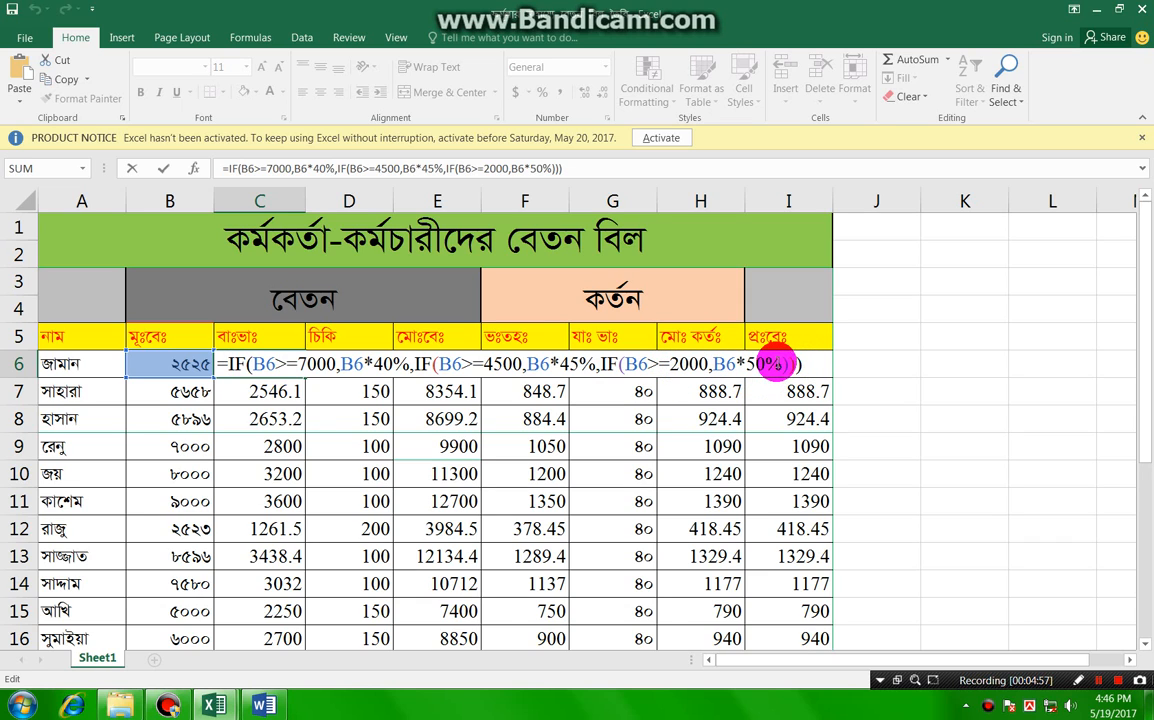
click(779, 363)
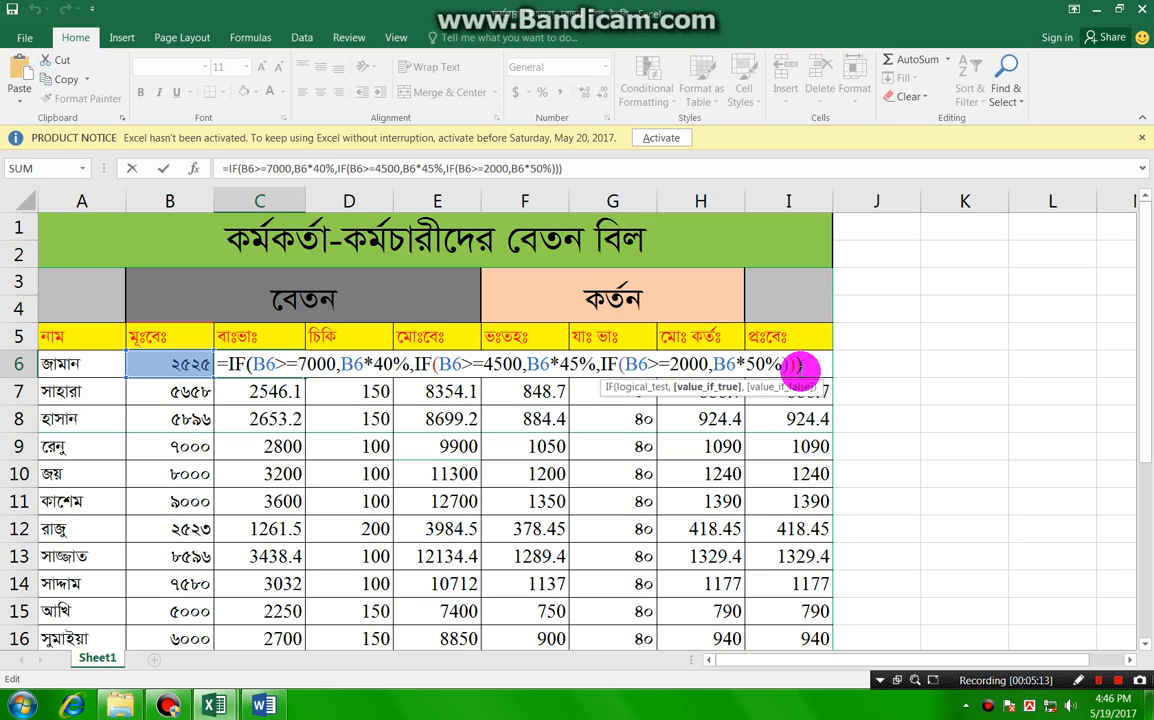
click(803, 367)
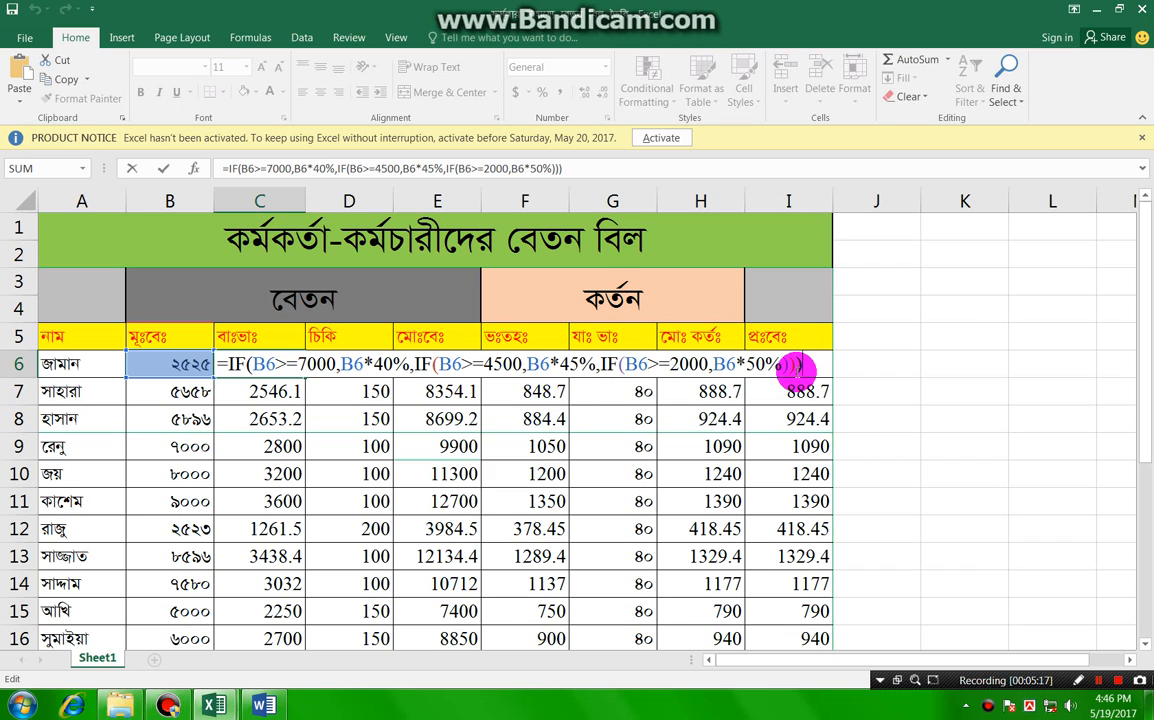
drag(632, 366, 779, 366)
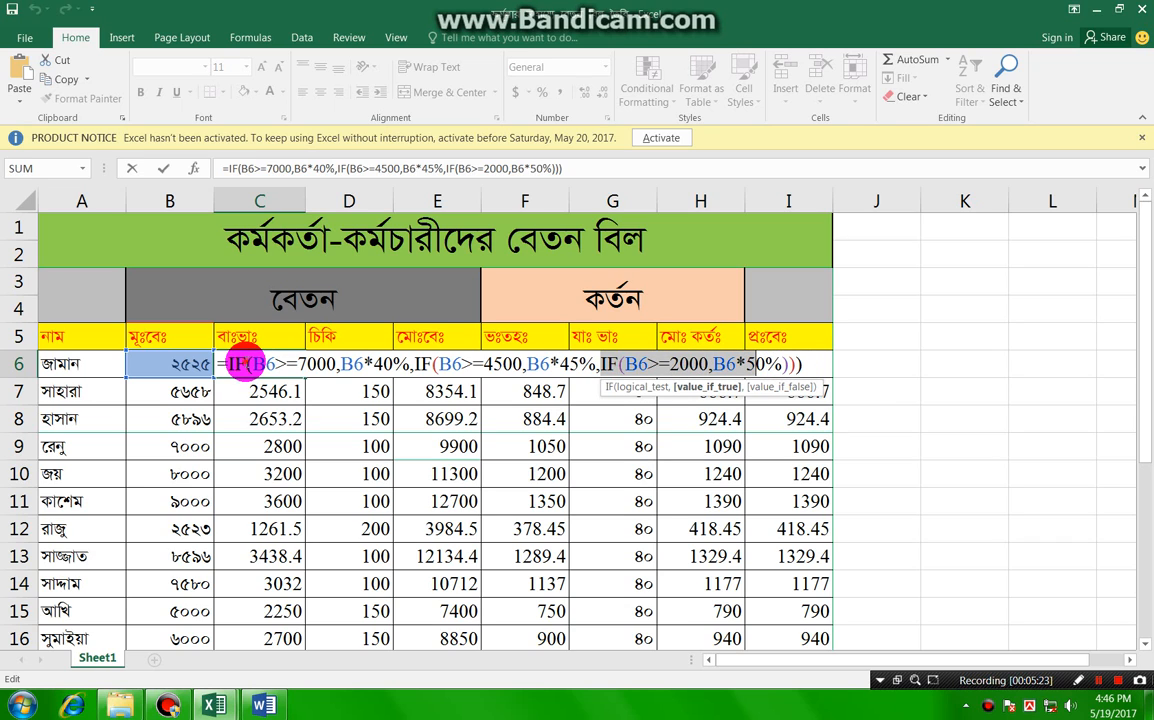
click(232, 364)
drag(429, 366, 420, 364)
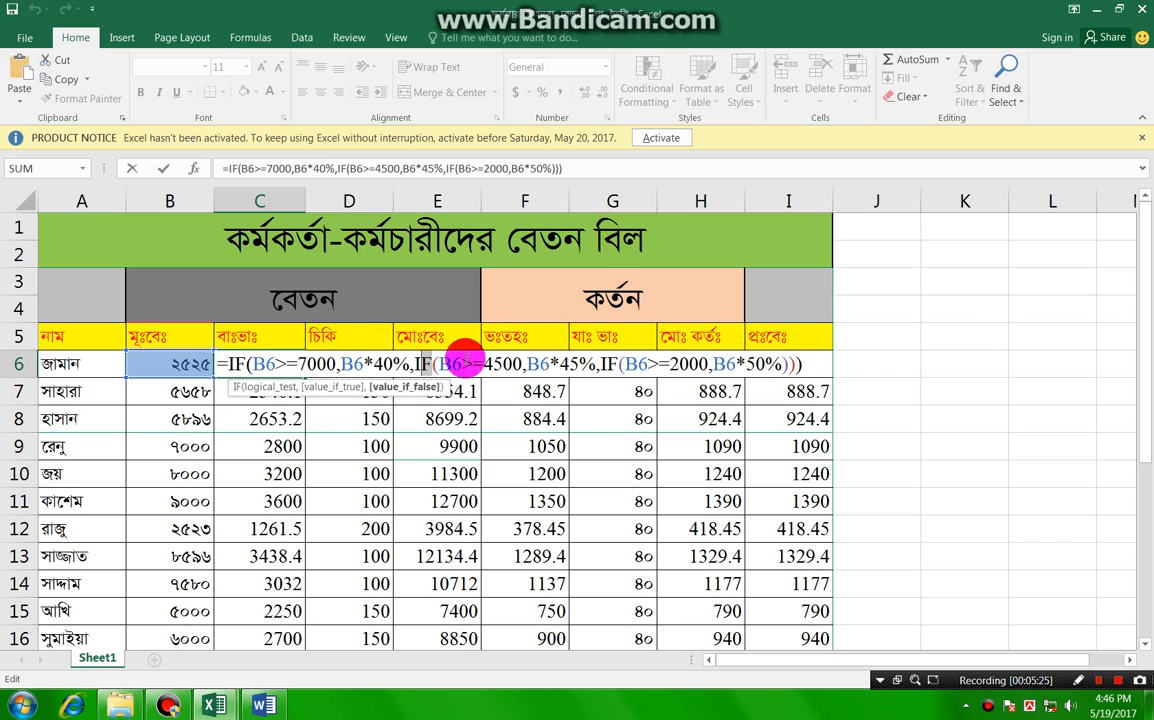
drag(609, 366, 601, 368)
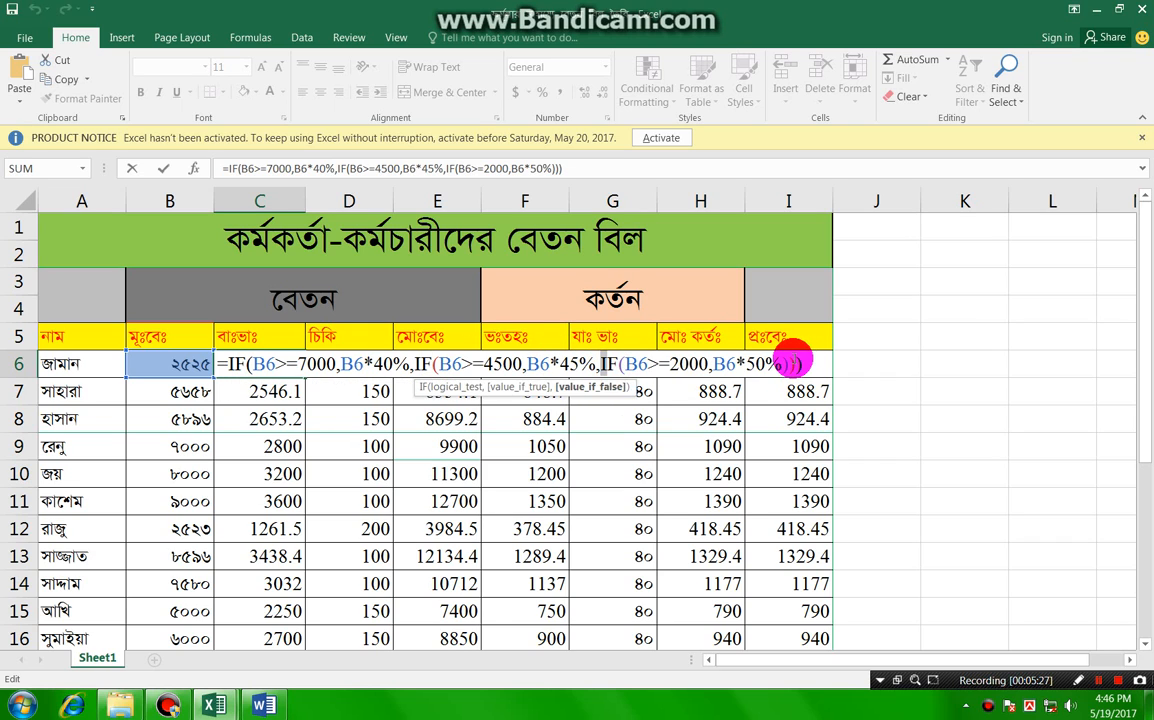
click(806, 364)
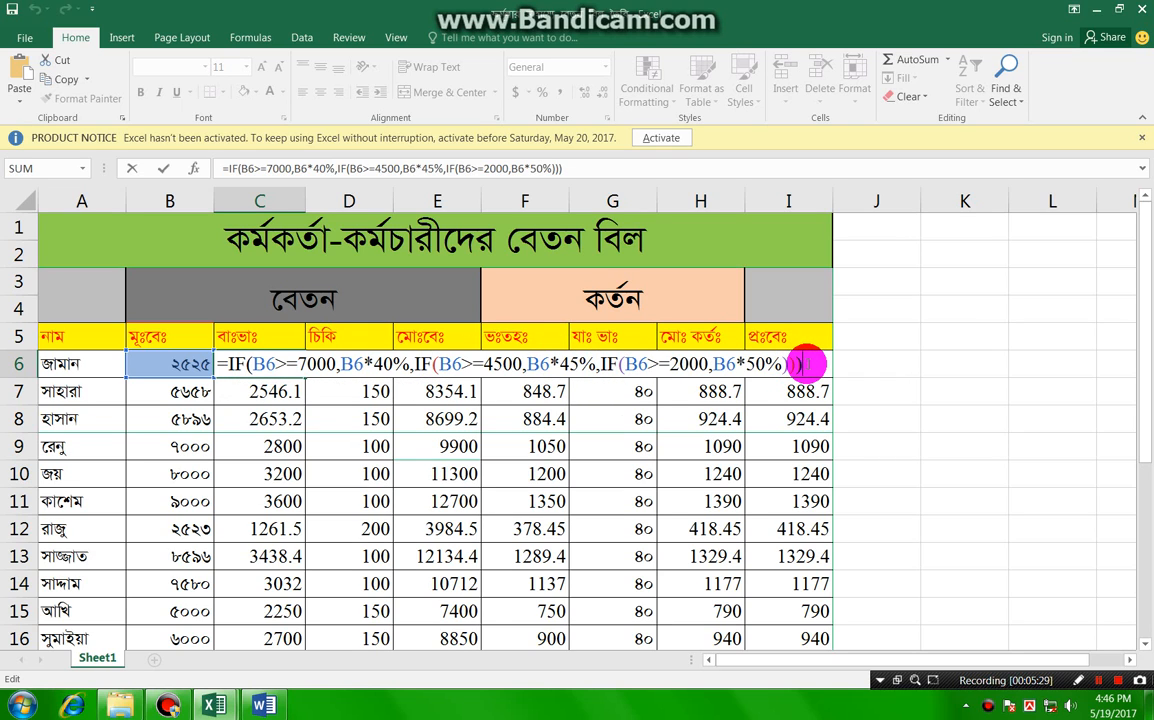
key(Return)
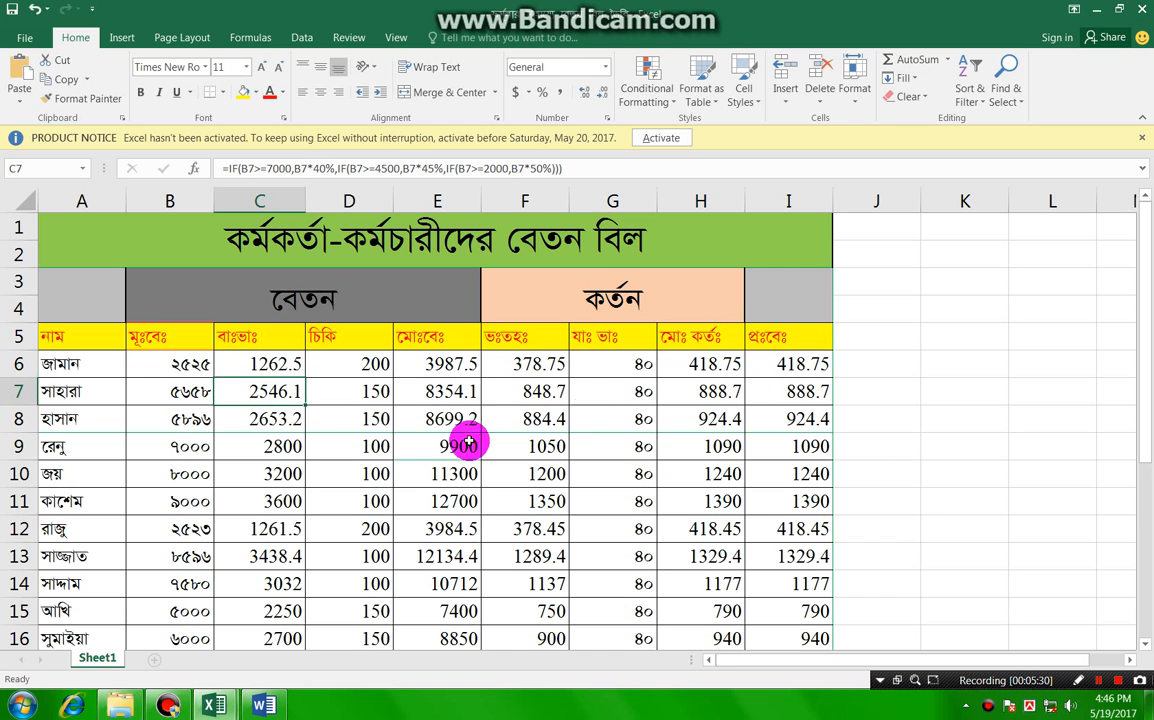
- Compare the IF formulas in C6 and C7 and look over the results down column C
click(260, 366)
scroll(262, 362, down, 2)
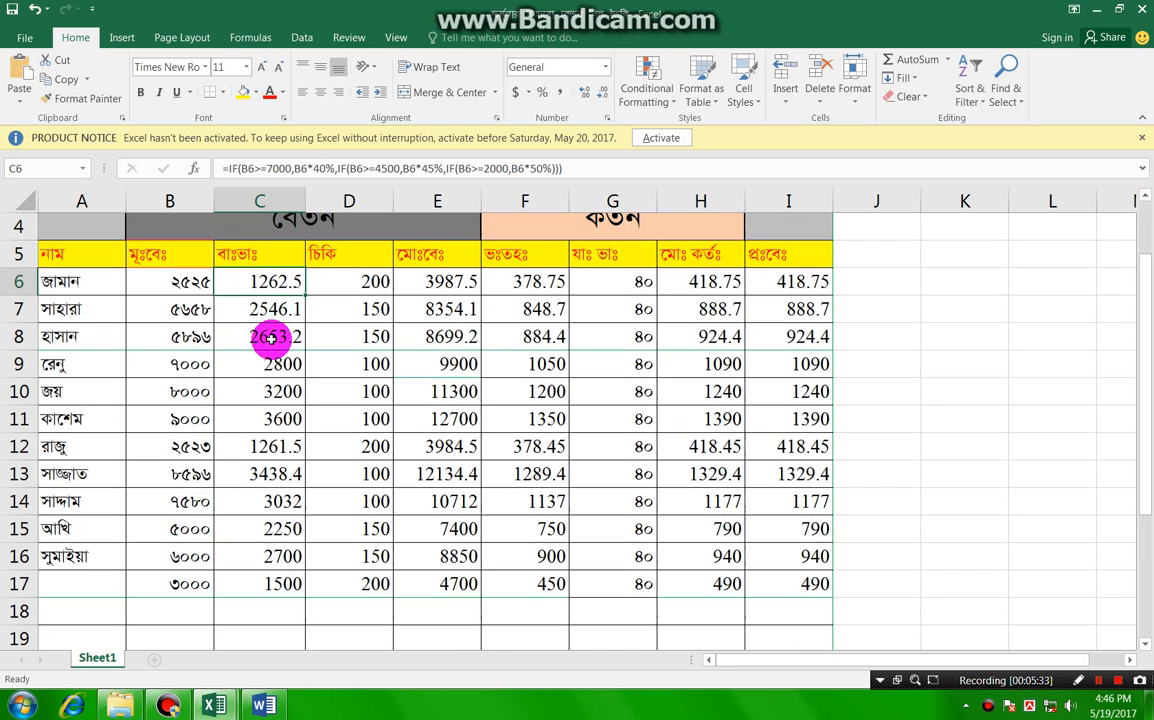
scroll(260, 330, up, 2)
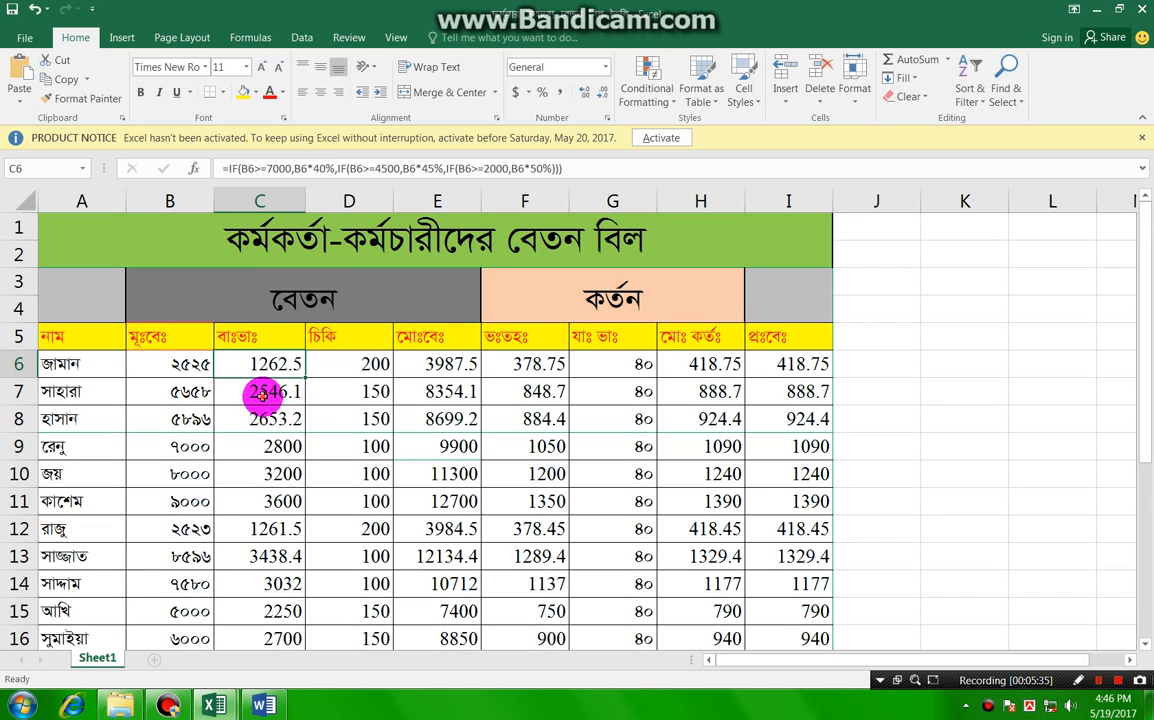
click(272, 388)
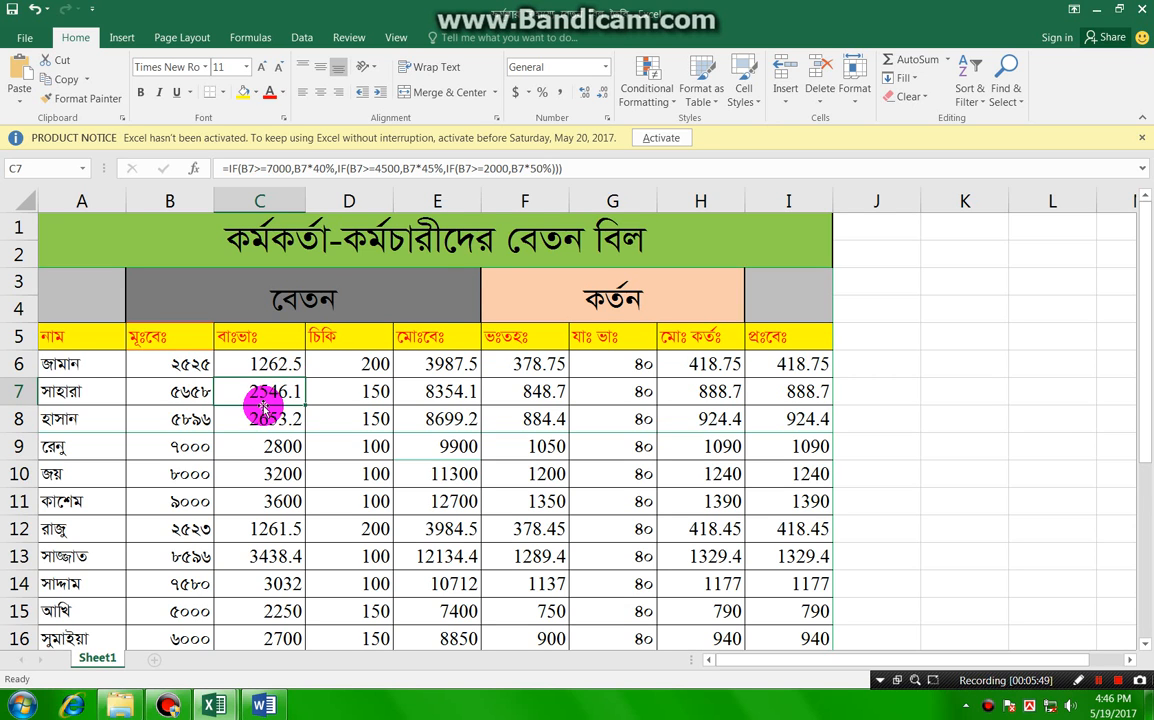
scroll(259, 397, down, 3)
scroll(259, 302, up, 3)
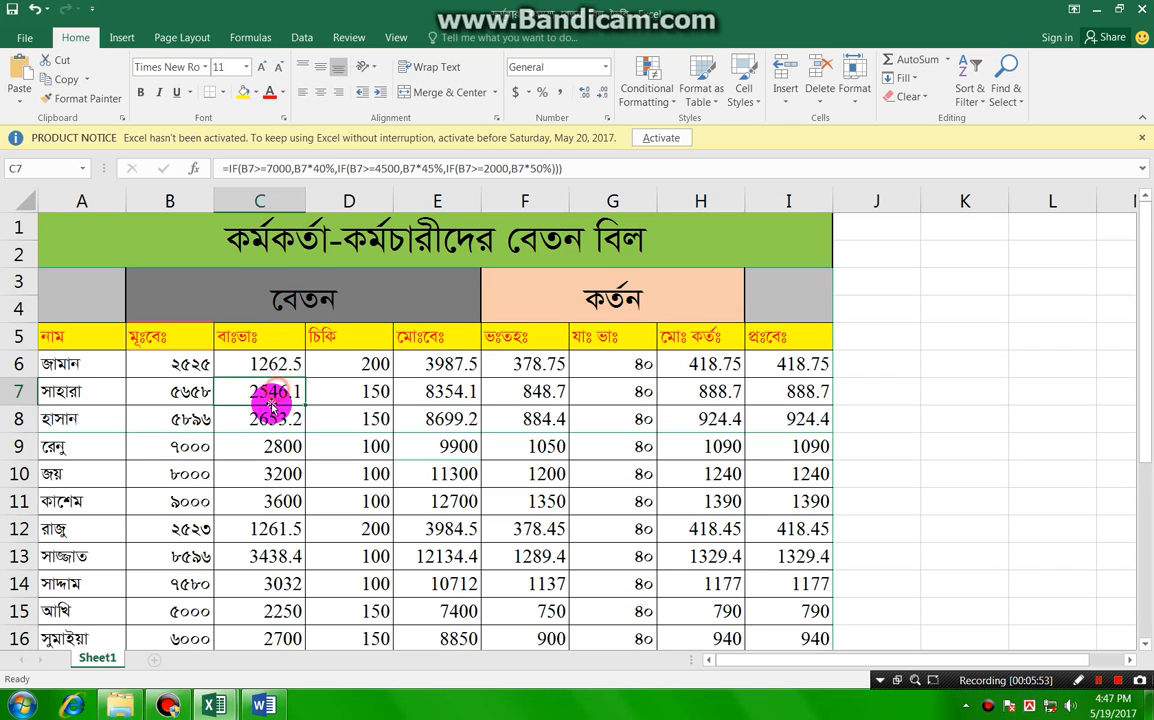
- Clear the house-allowance formulas from C7 through C17, keeping only the one in C6
key(BackSpace)
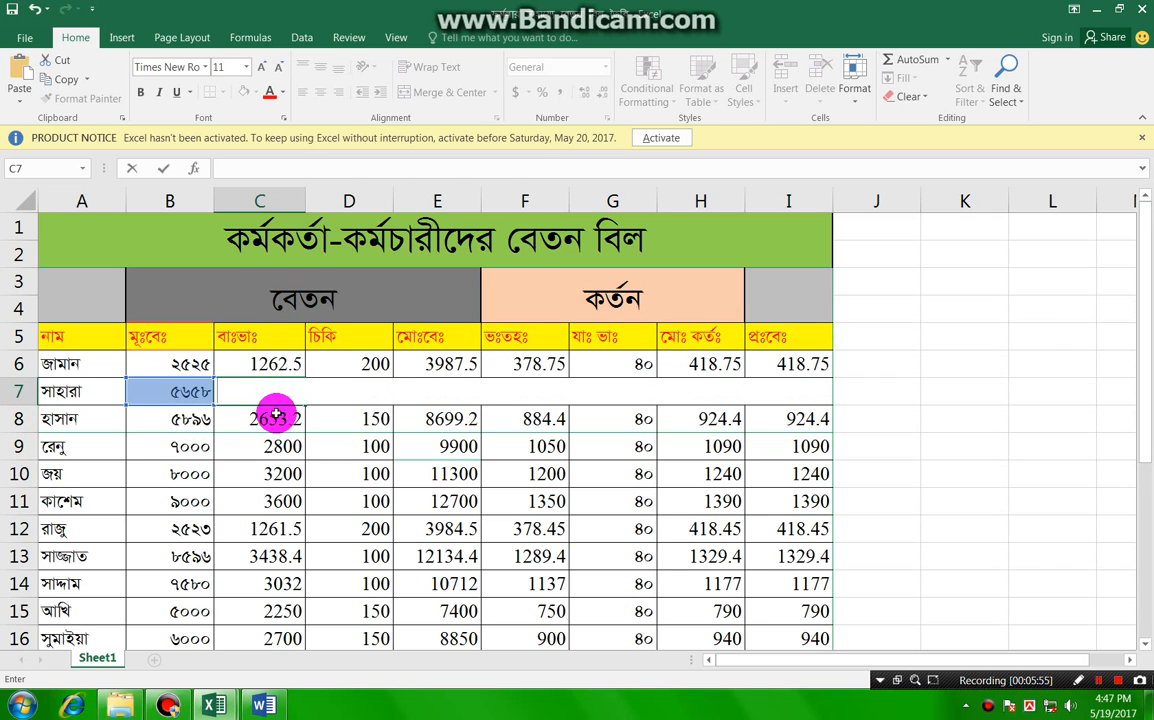
click(276, 419)
key(BackSpace)
click(280, 443)
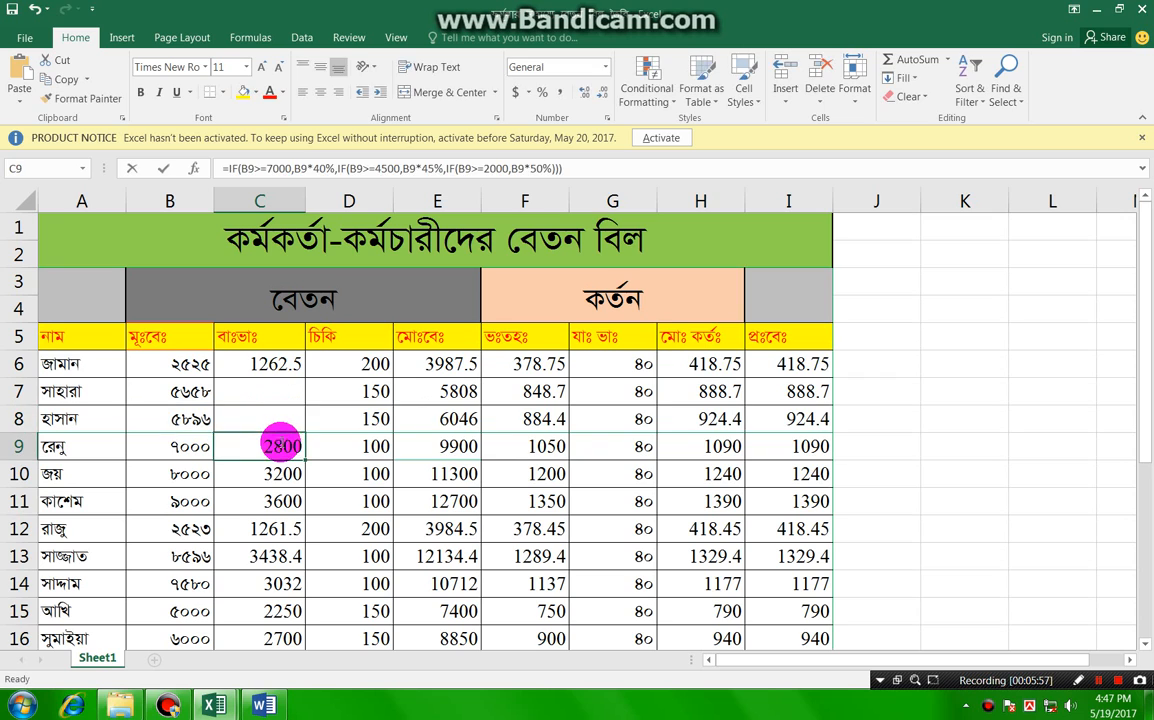
key(BackSpace)
click(269, 474)
key(BackSpace)
click(271, 500)
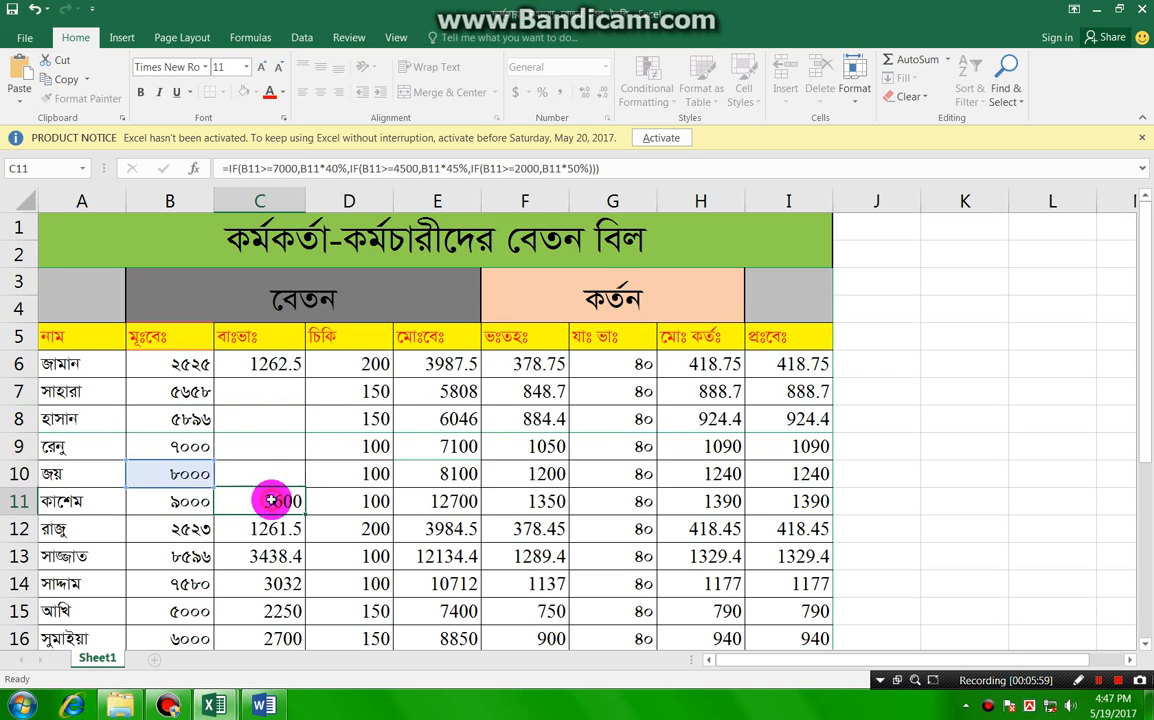
key(BackSpace)
click(275, 525)
double_click(279, 535)
click(279, 554)
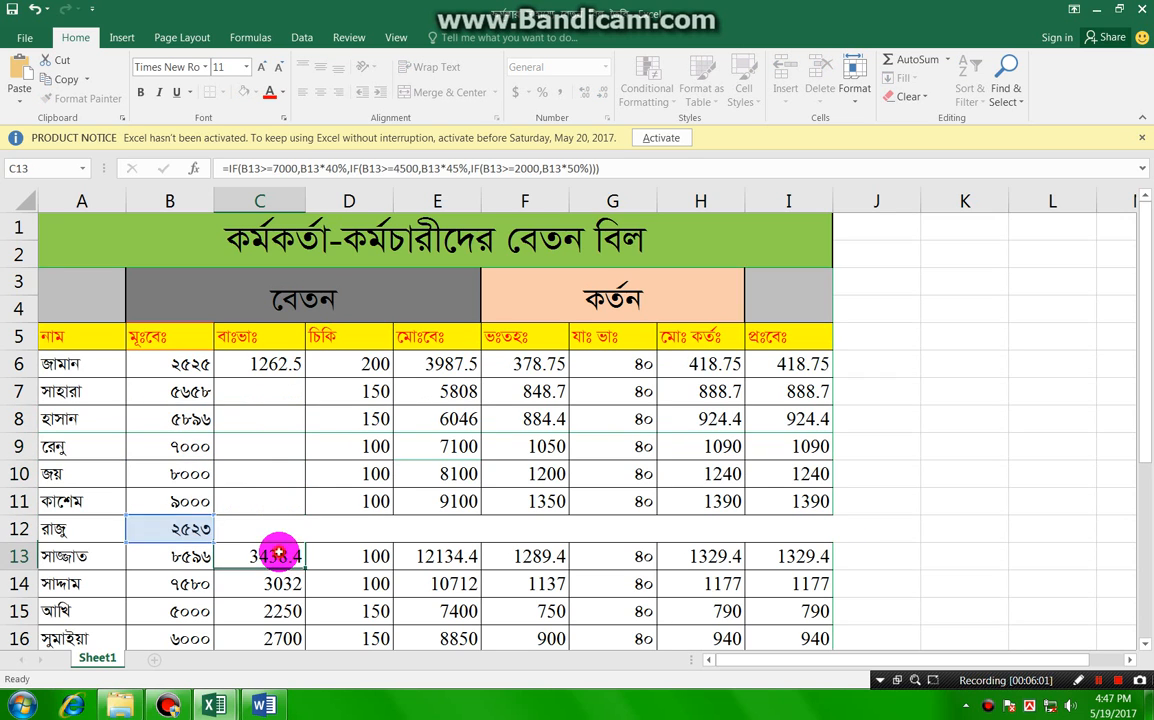
key(BackSpace)
click(282, 580)
key(BackSpace)
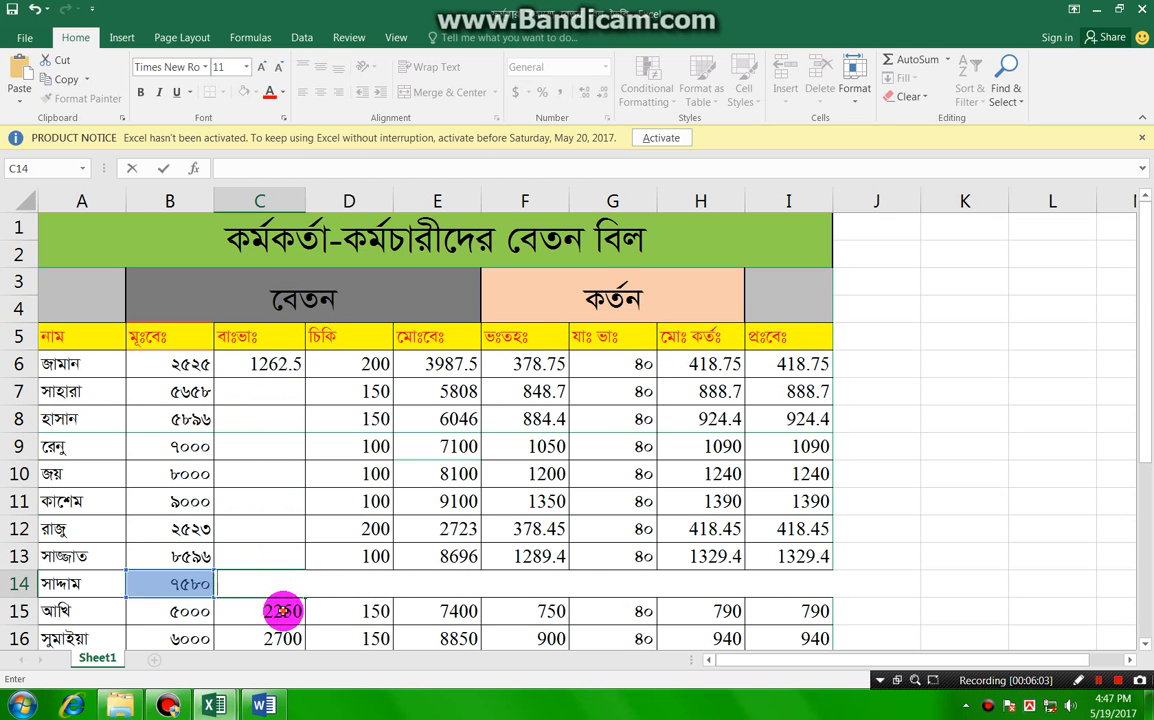
click(283, 610)
key(BackSpace)
click(283, 637)
key(BackSpace)
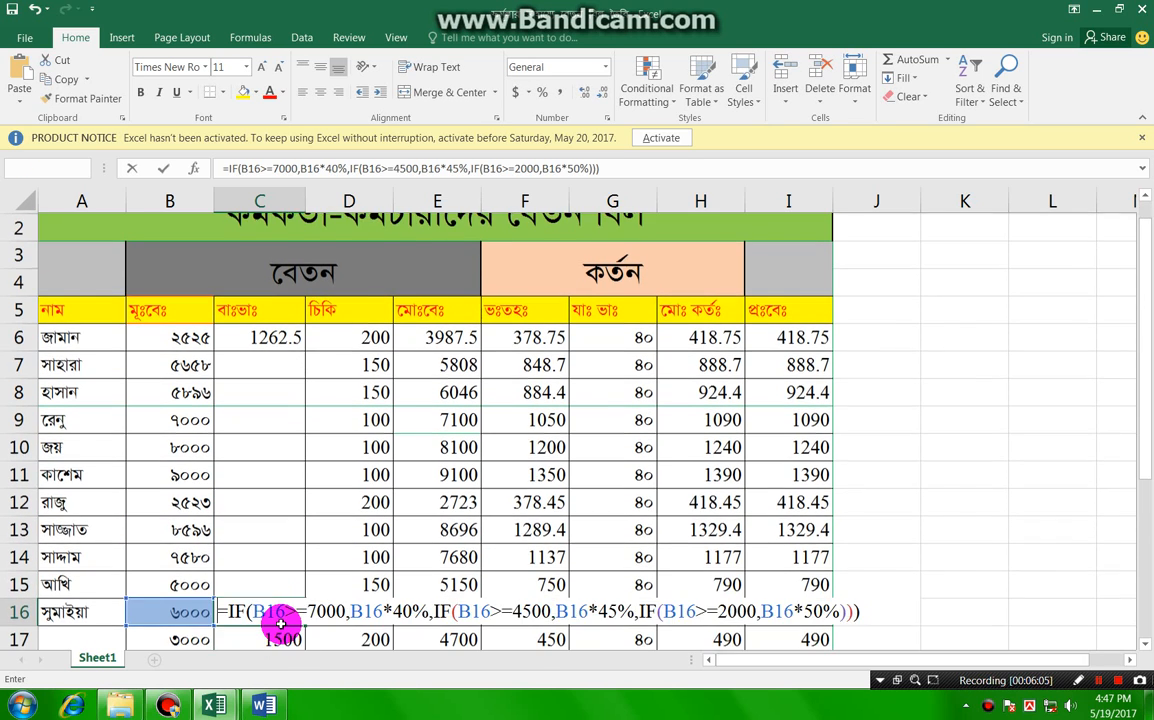
scroll(279, 620, down, 1)
click(281, 554)
key(BackSpace)
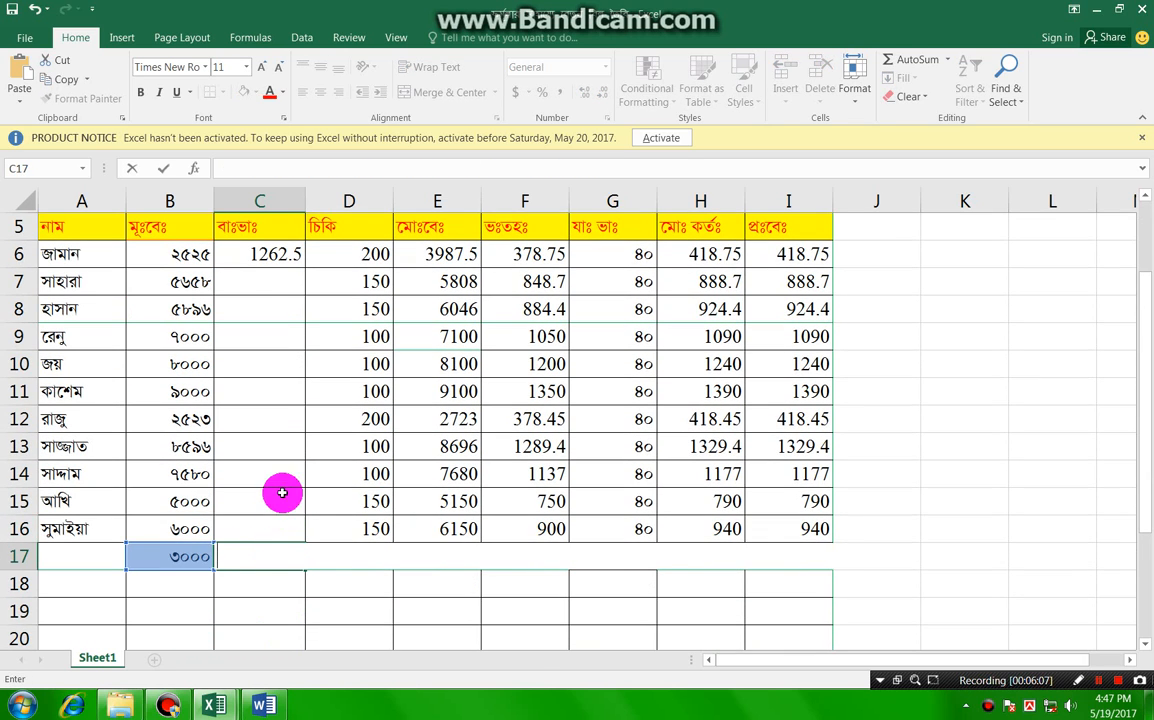
- Fill the nested IF formula from C6 down through C17
scroll(283, 492, up, 2)
click(271, 364)
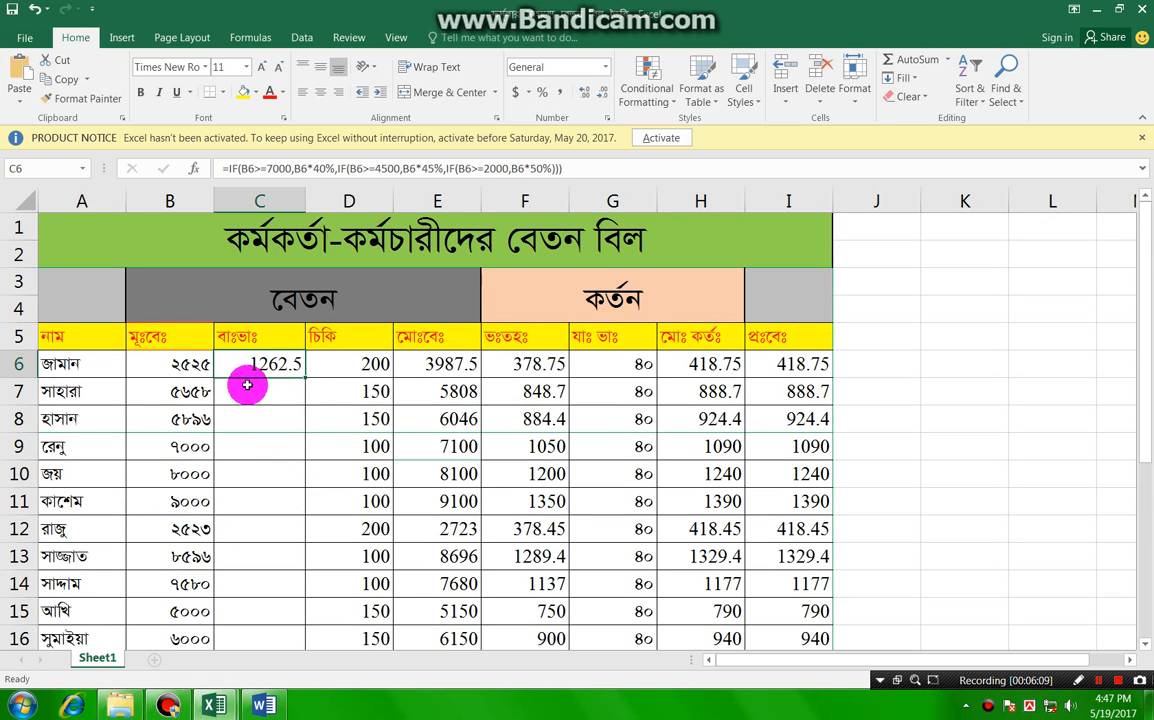
scroll(250, 540, down, 2)
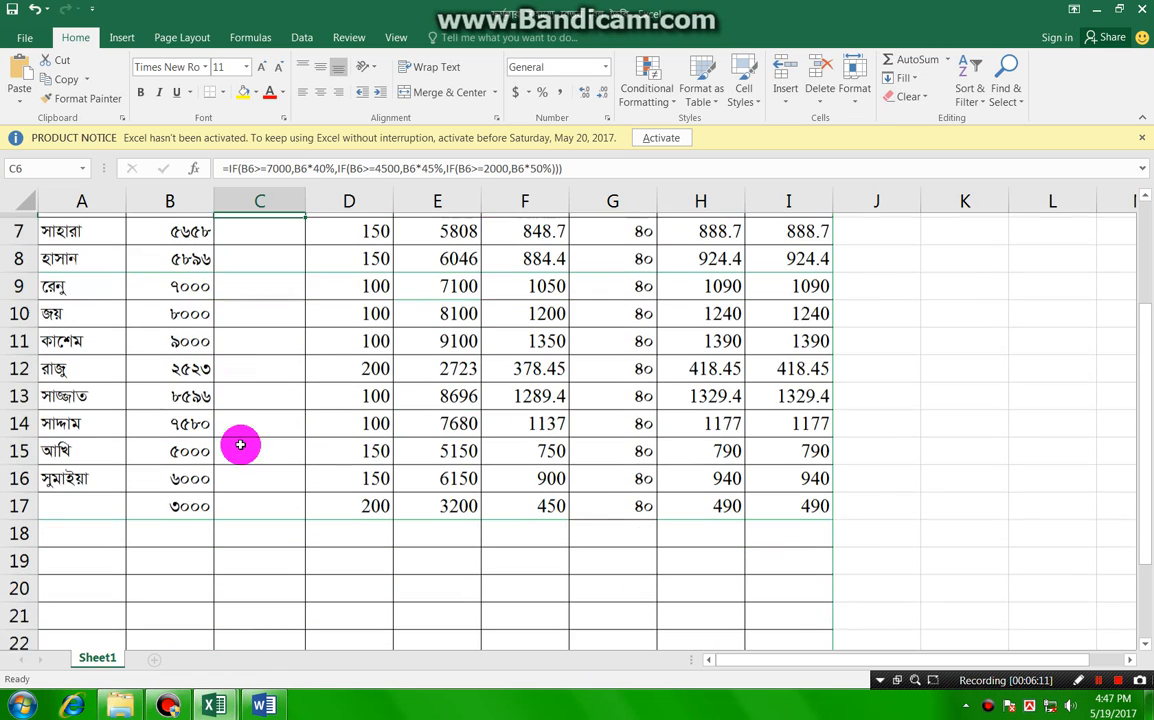
scroll(220, 320, up, 1)
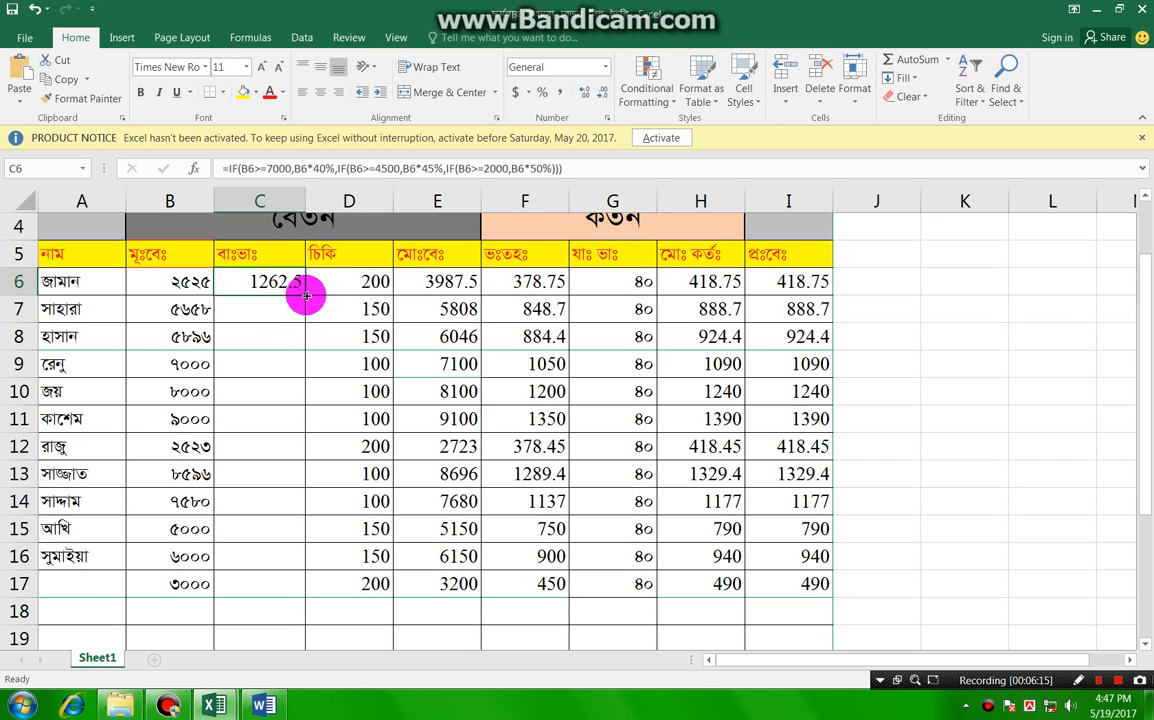
drag(306, 296, 306, 296)
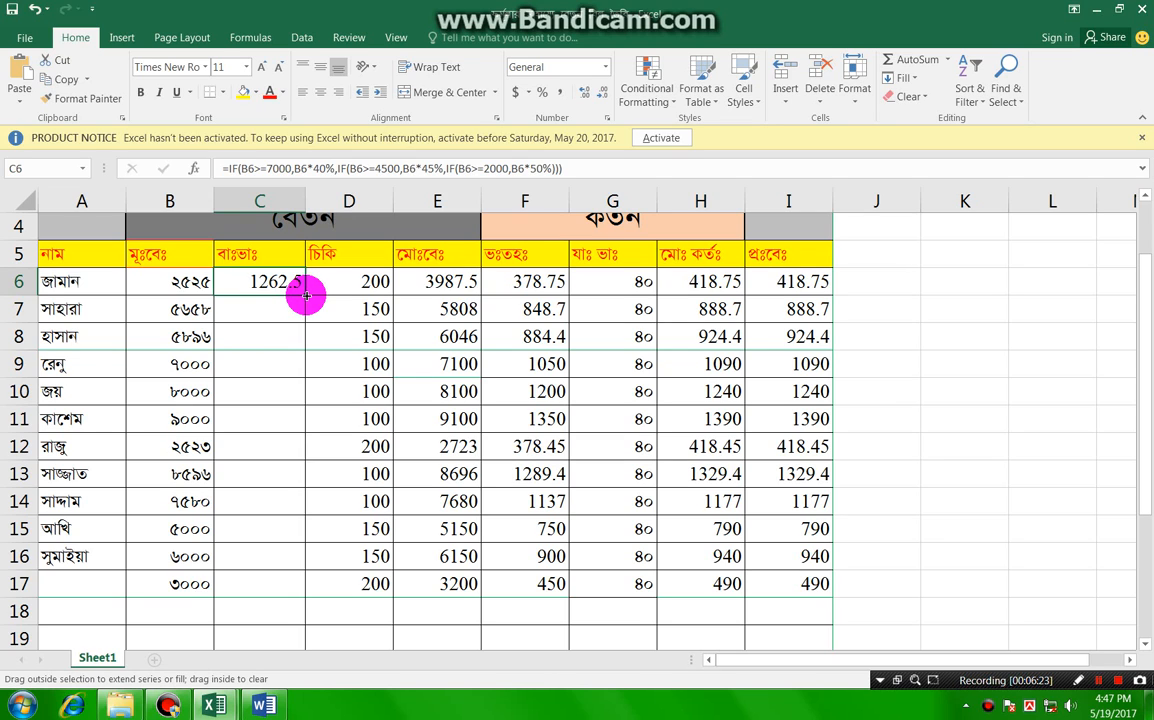
drag(306, 296, 298, 592)
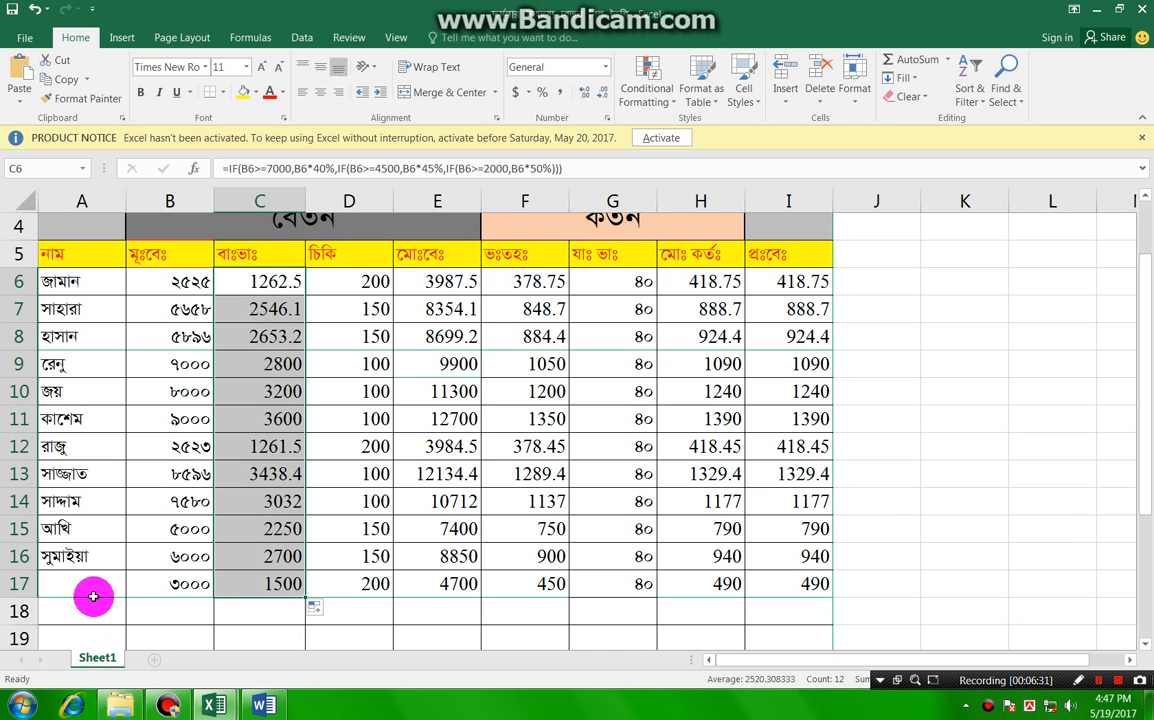
scroll(80, 600, down, 4)
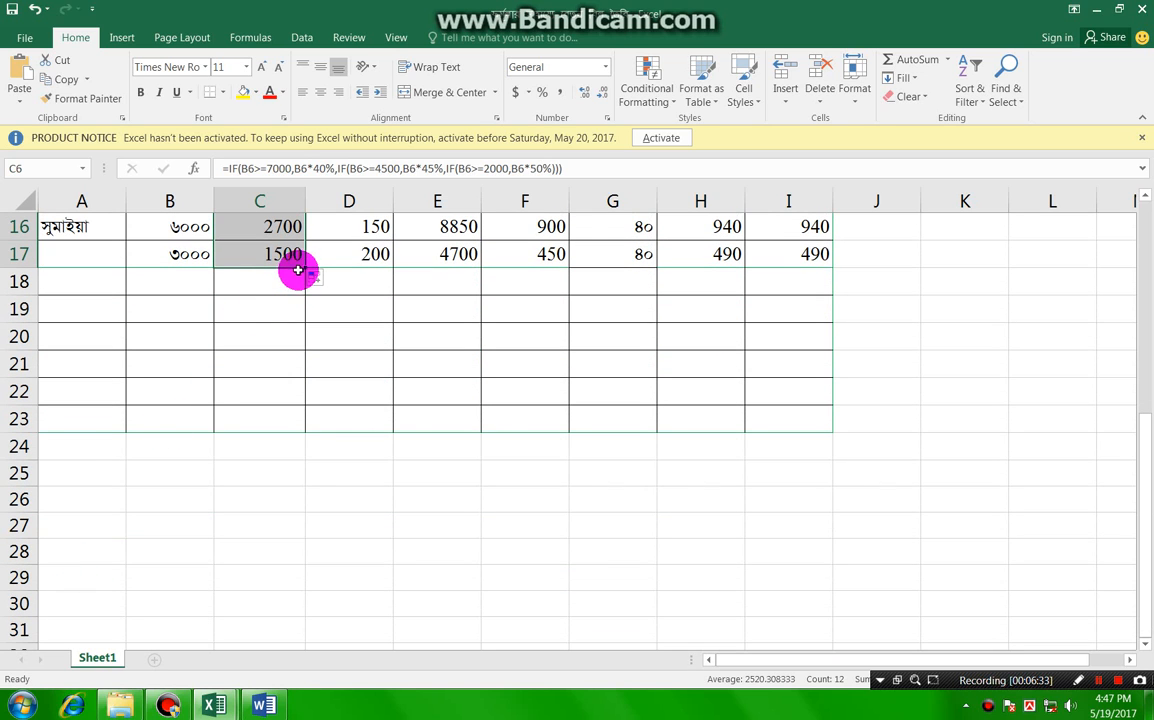
scroll(275, 420, up, 4)
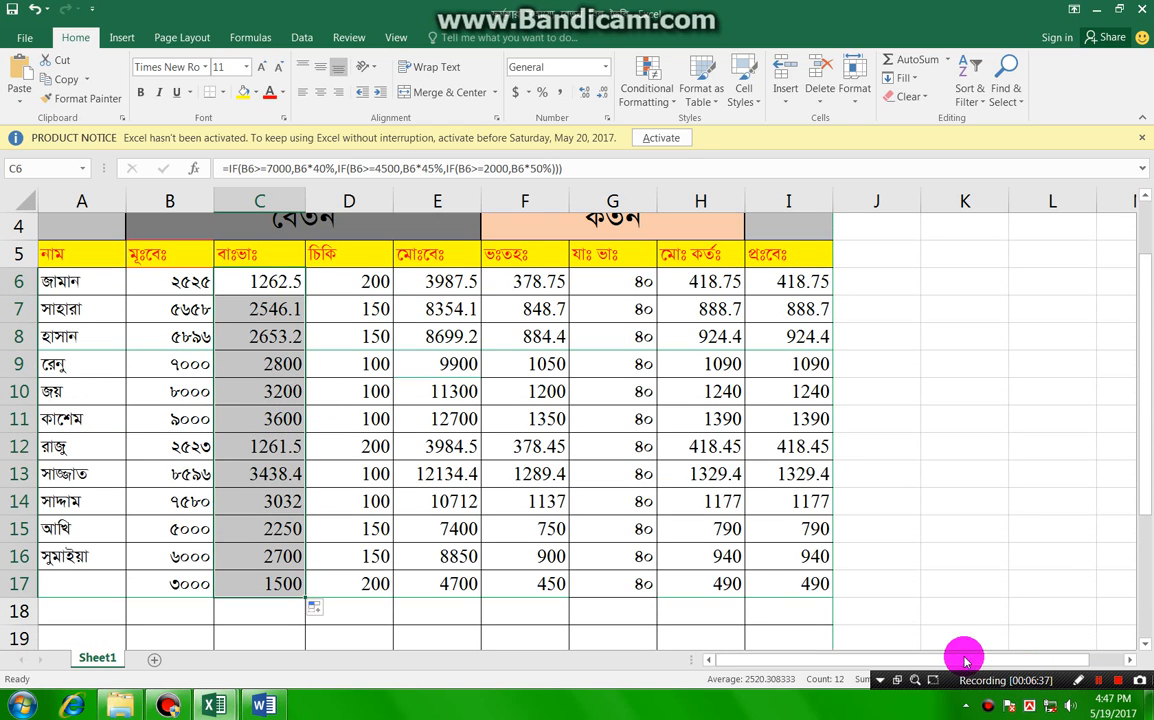
- Inspect the nested IF formula in D6 and fill it down through D17
double_click(347, 293)
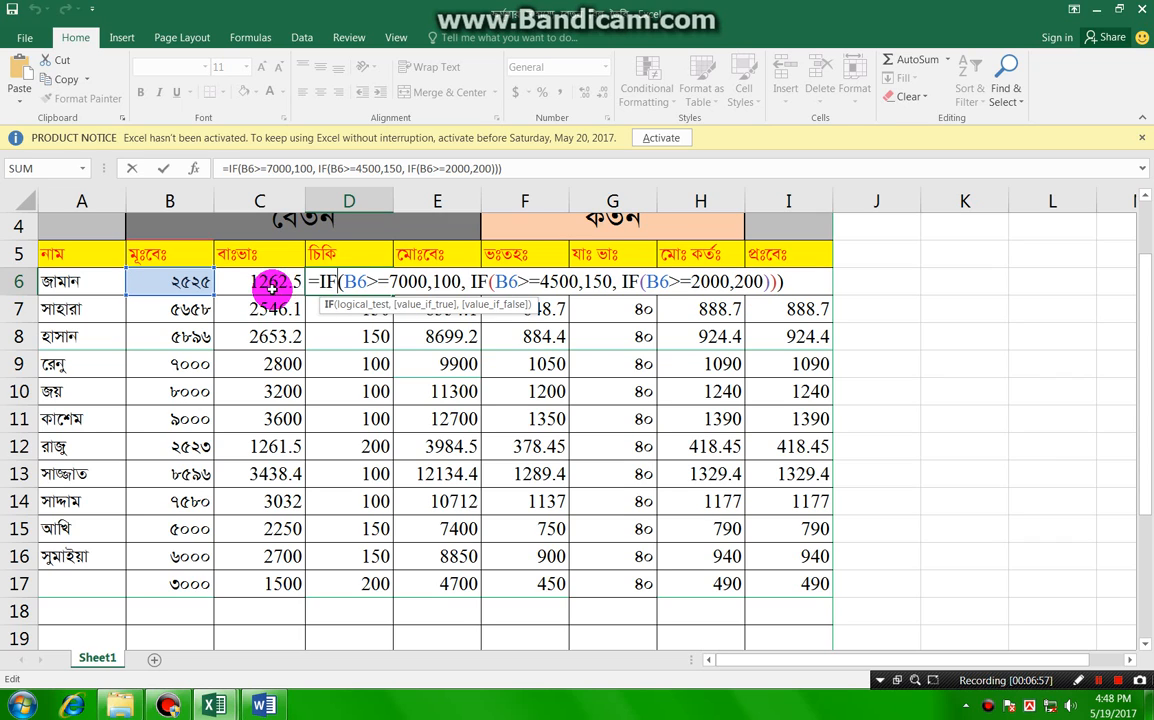
key(Return)
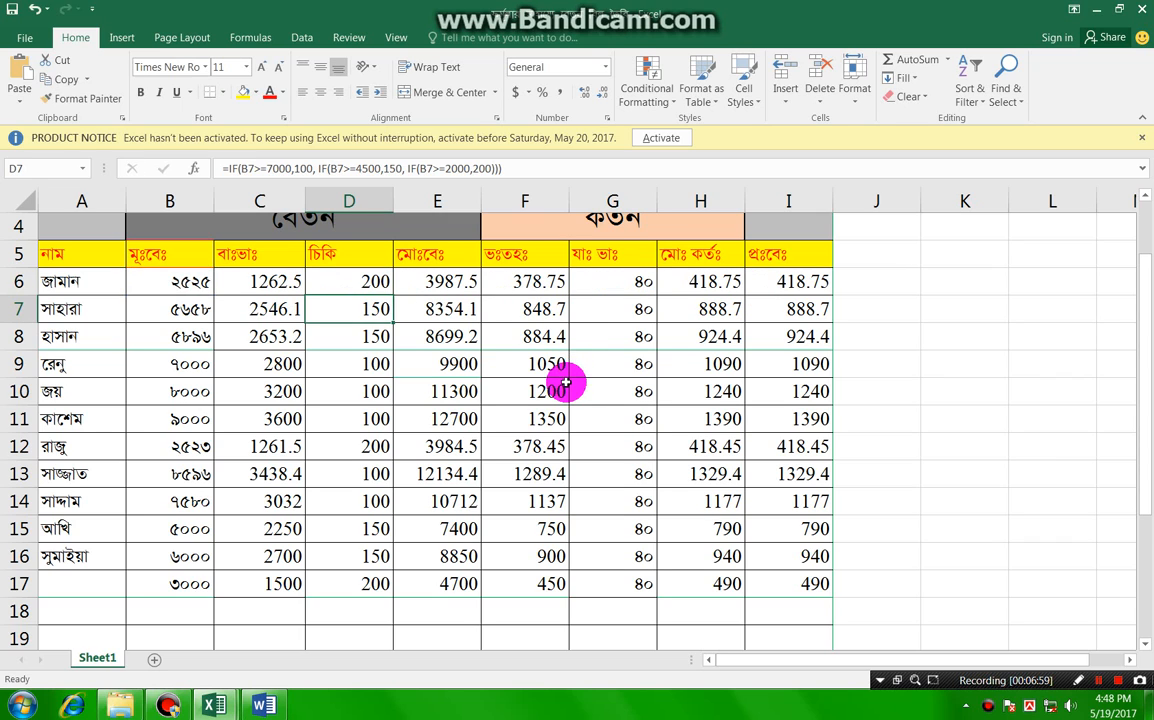
click(388, 292)
drag(392, 294, 385, 594)
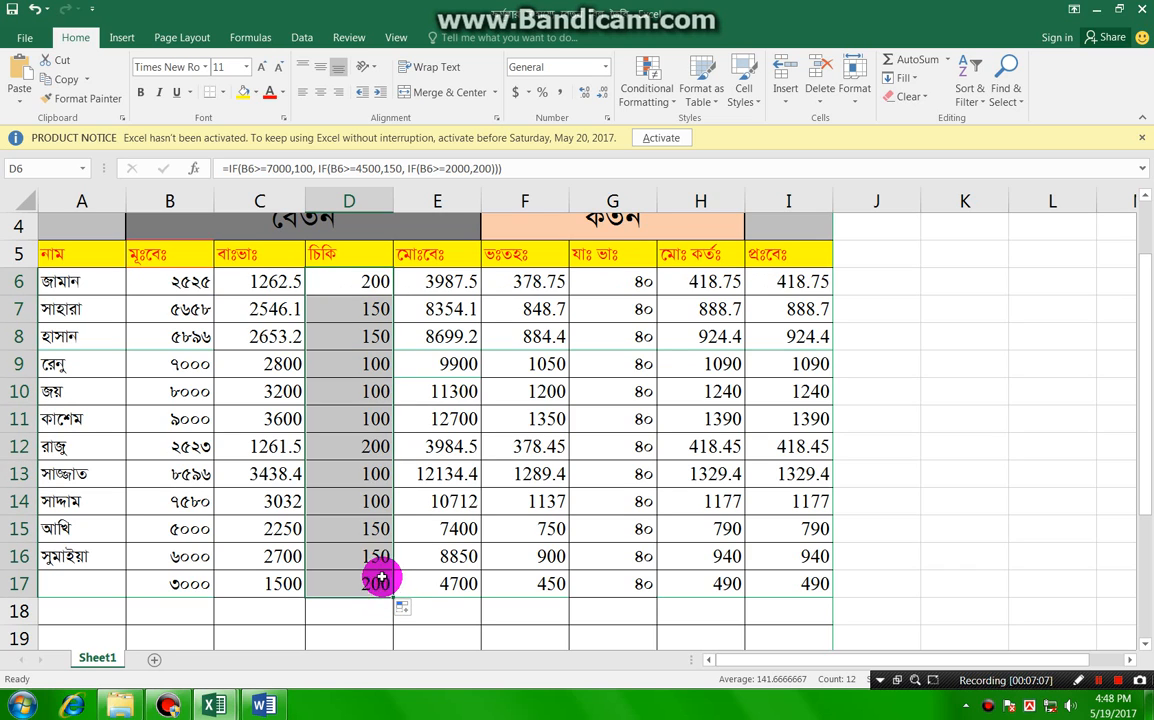
- Set the basic salary in B9 to 8000
click(170, 365)
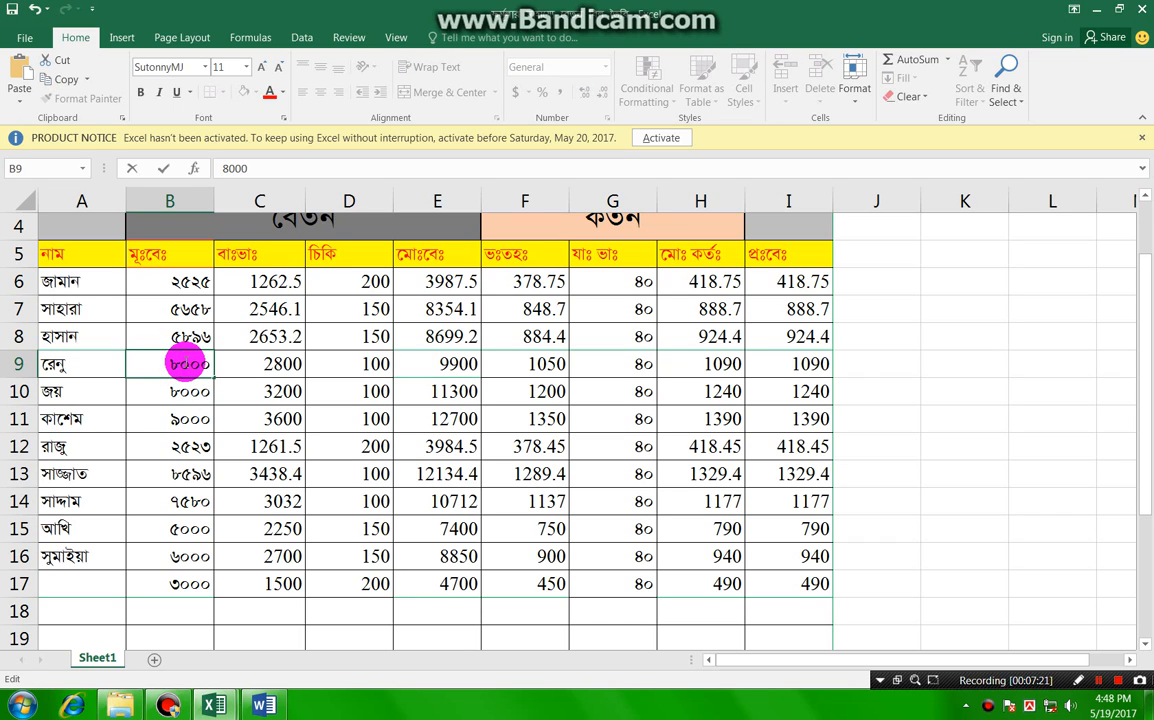
key(Return)
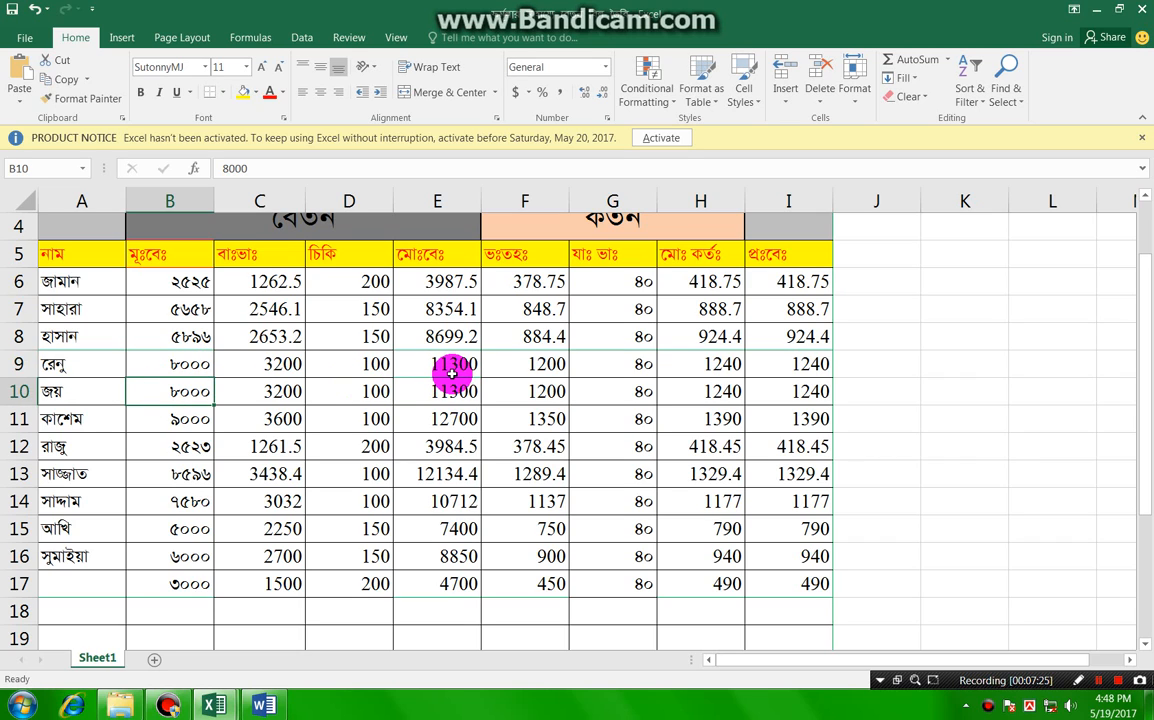
- Examine the total salary formula in E6 and the cell range it sums, leaving the formula as it is
double_click(451, 283)
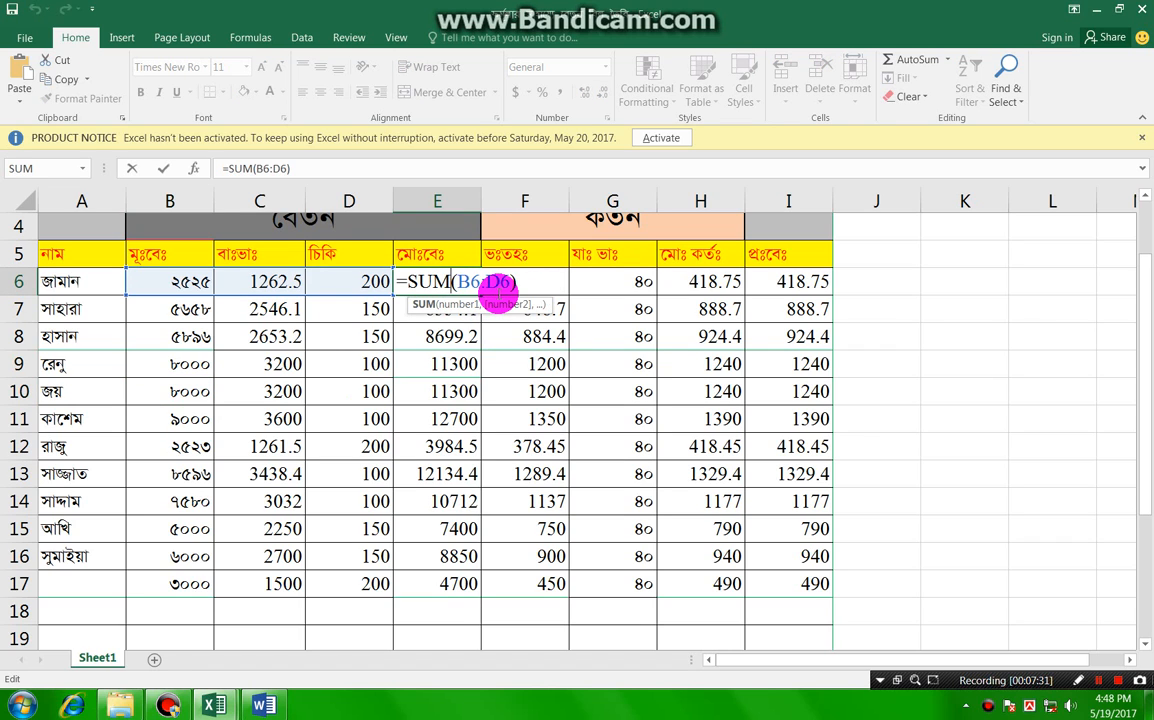
key(Left)
key(Left)
key(Left)
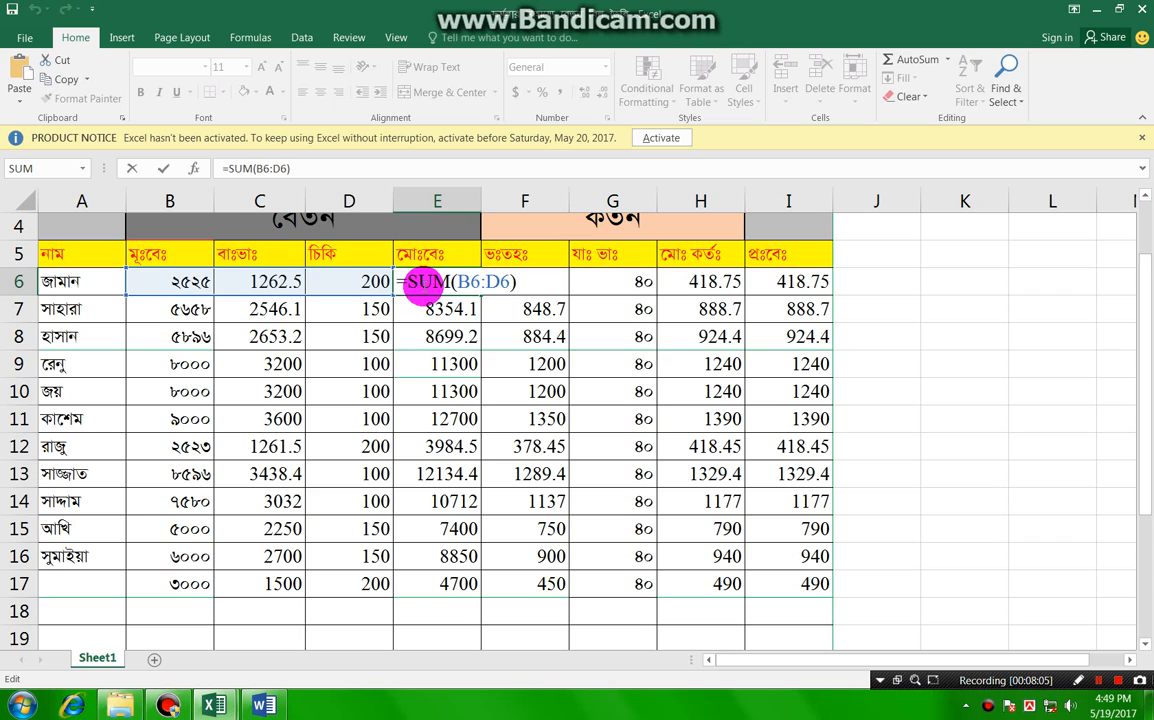
key(Return)
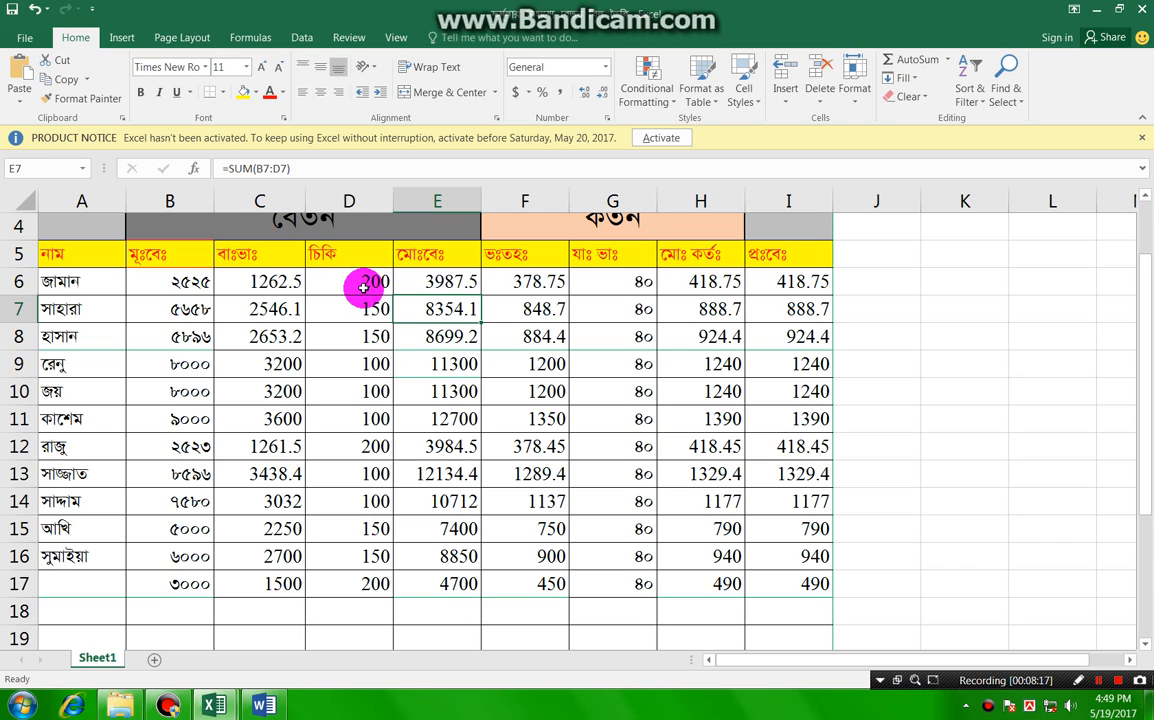
- Review the 15% deduction formula in F6, fill it down through F17, and check the formula in F11
double_click(528, 284)
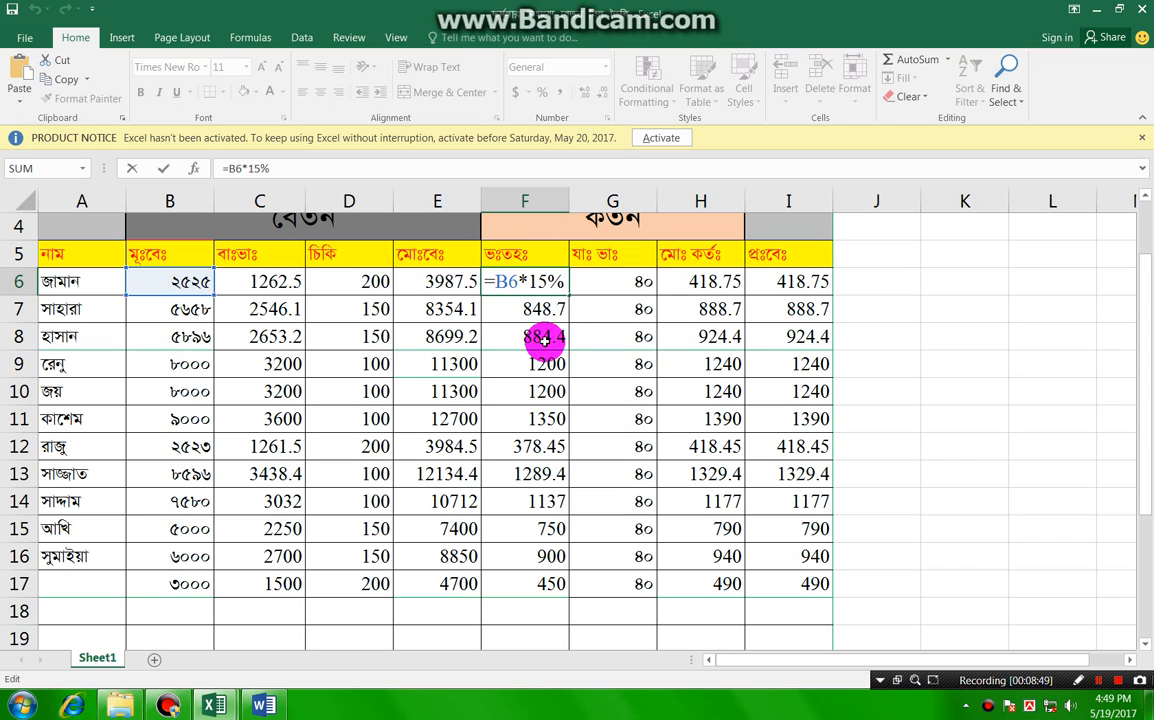
key(ctrl+Return)
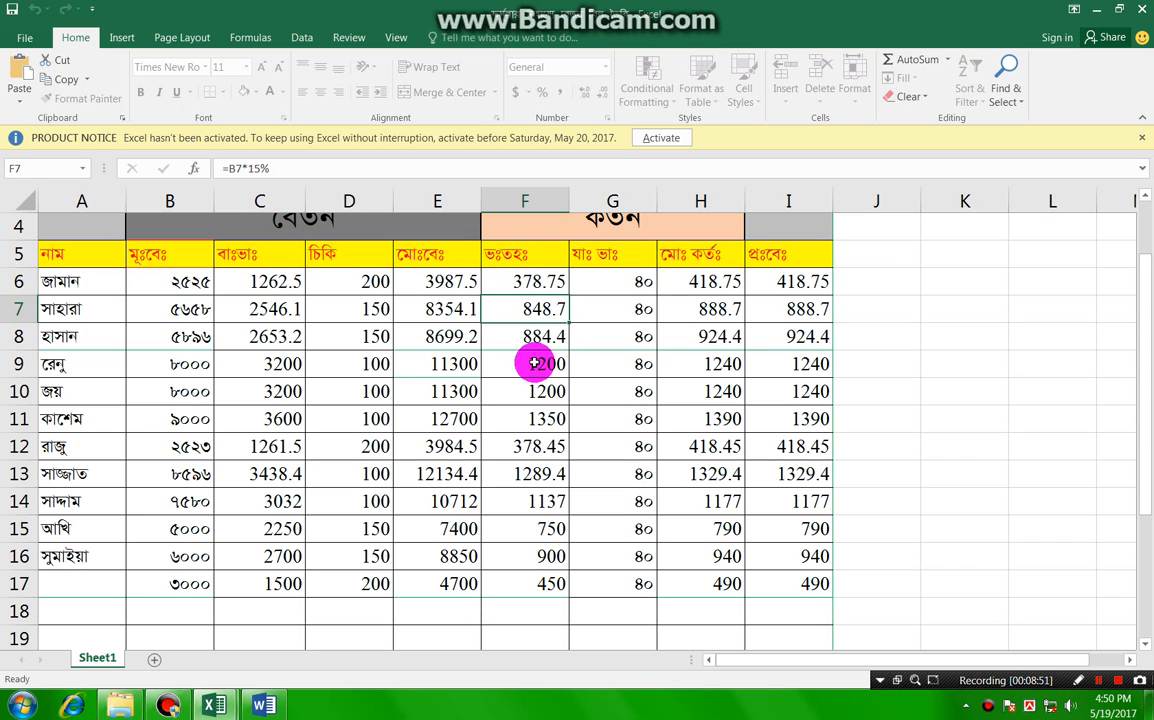
drag(568, 294, 547, 583)
click(541, 412)
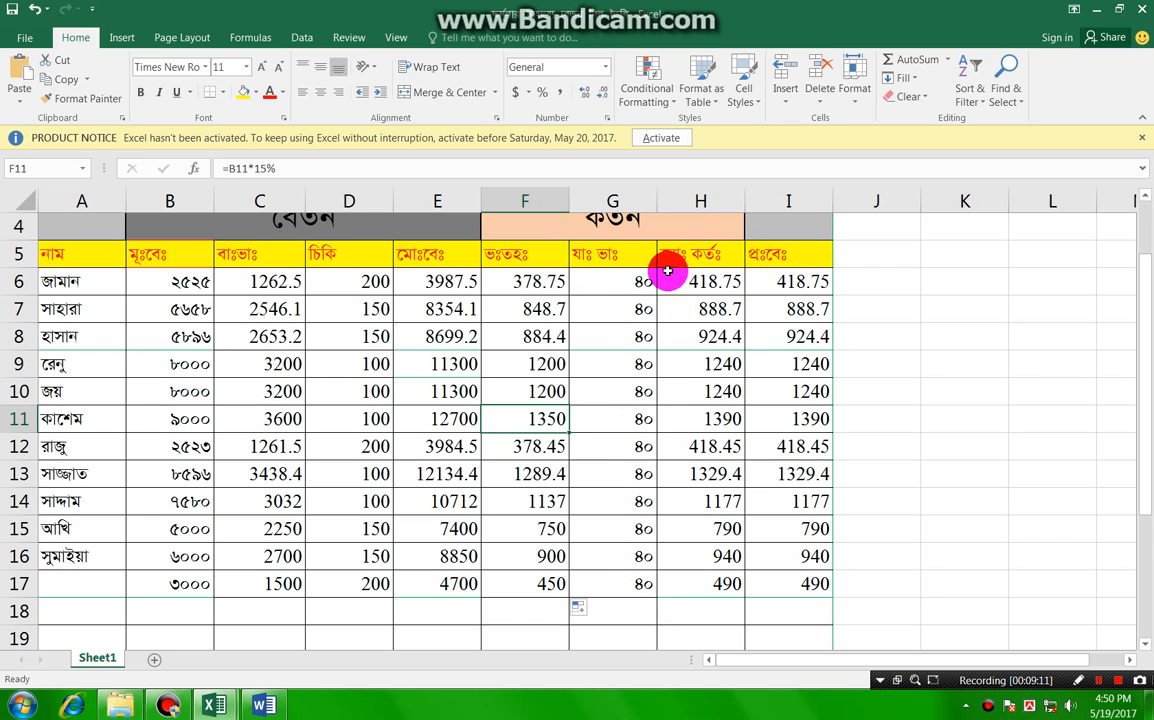
- Open the total deduction formula in H6 to examine the range it sums
click(726, 282)
double_click(726, 282)
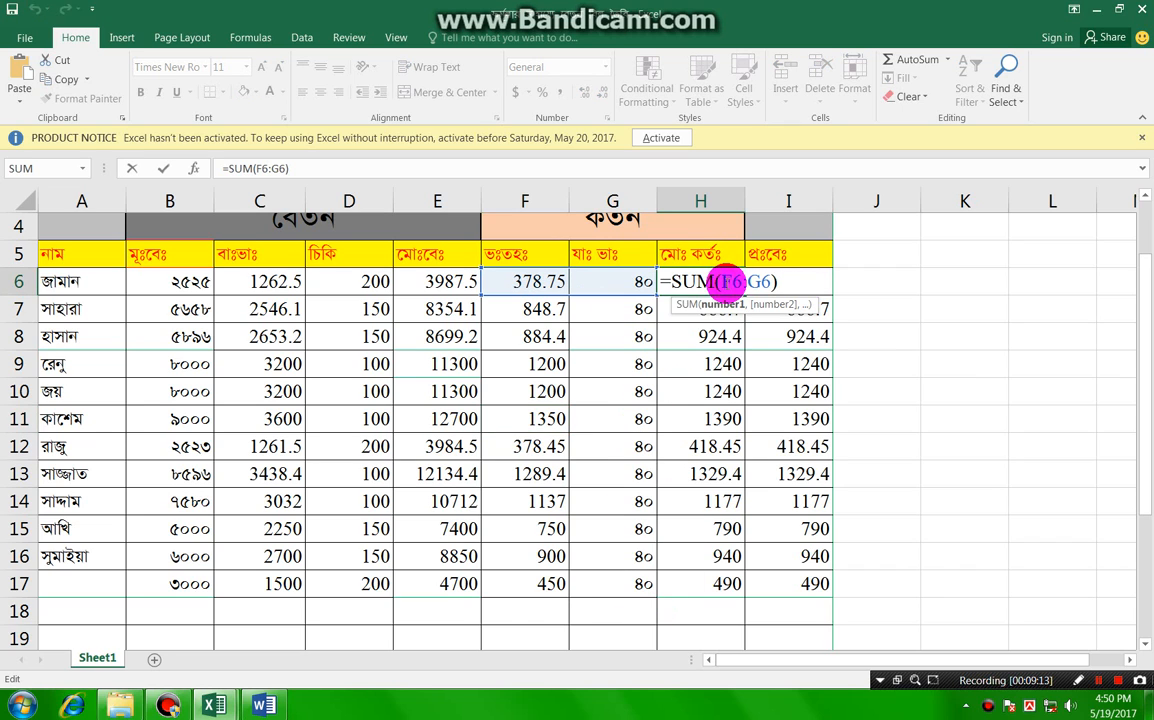